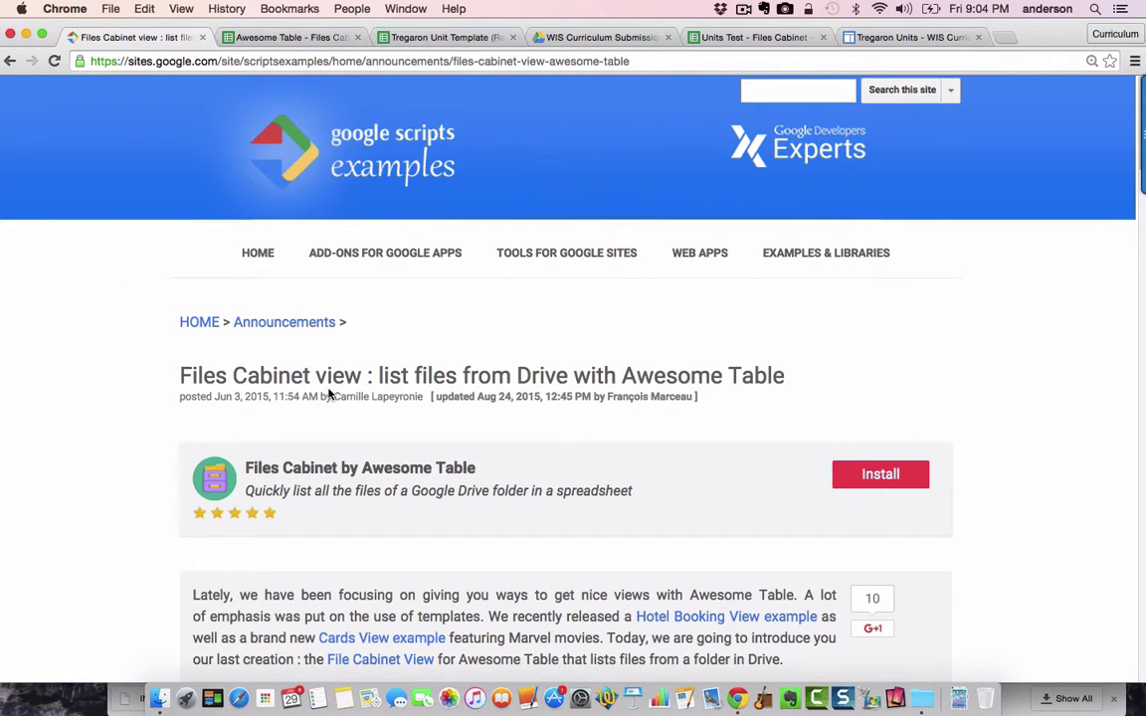
# Read down the Files Cabinet tutorial to step 1, then bring up the Awesome Table - Files Cabinet template spreadsheet.
pyautogui.scroll(-1, 332, 393)
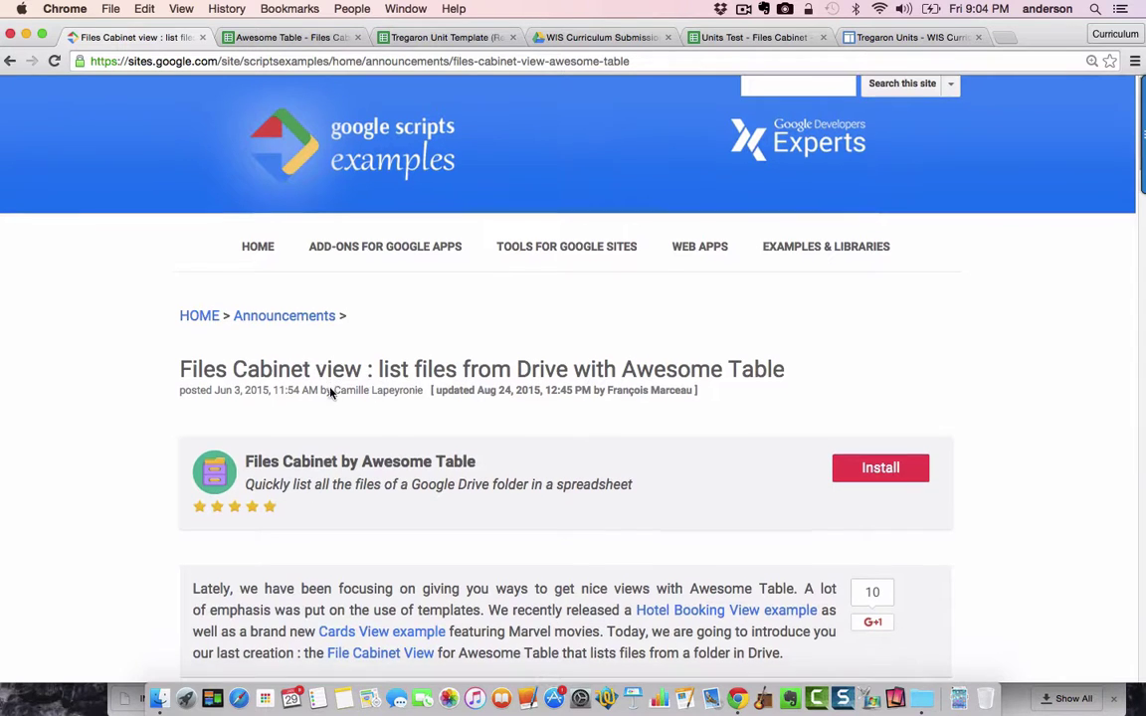
pyautogui.scroll(-10, 331, 390)
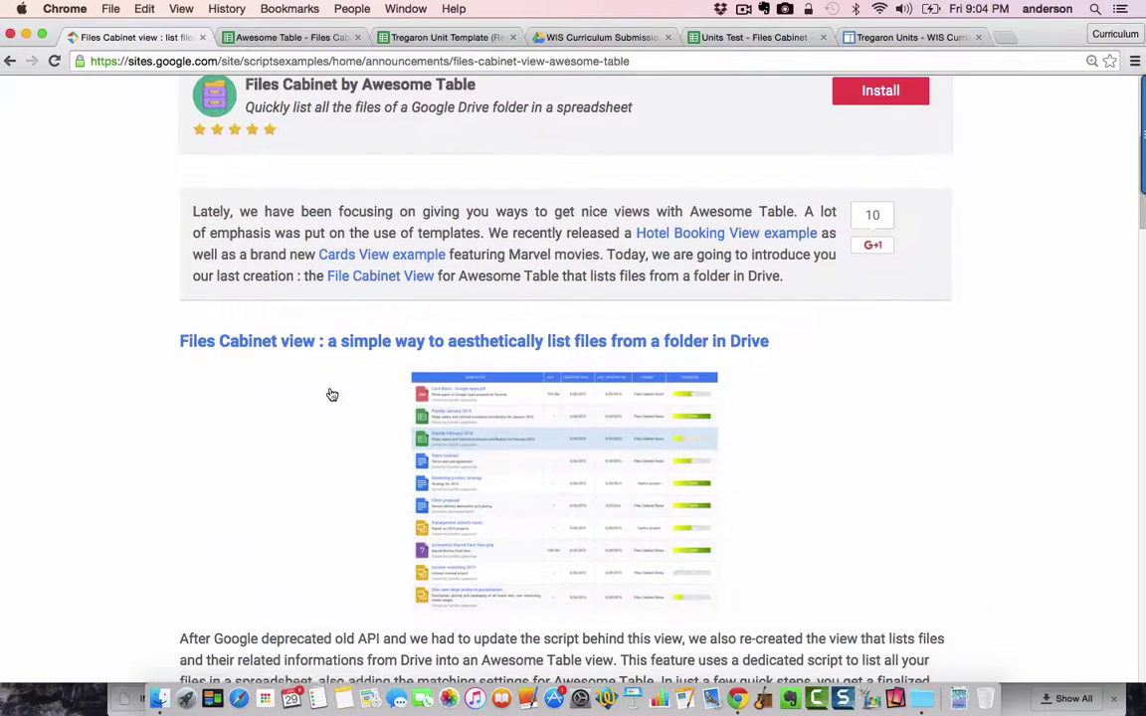
pyautogui.scroll(-5, 331, 394)
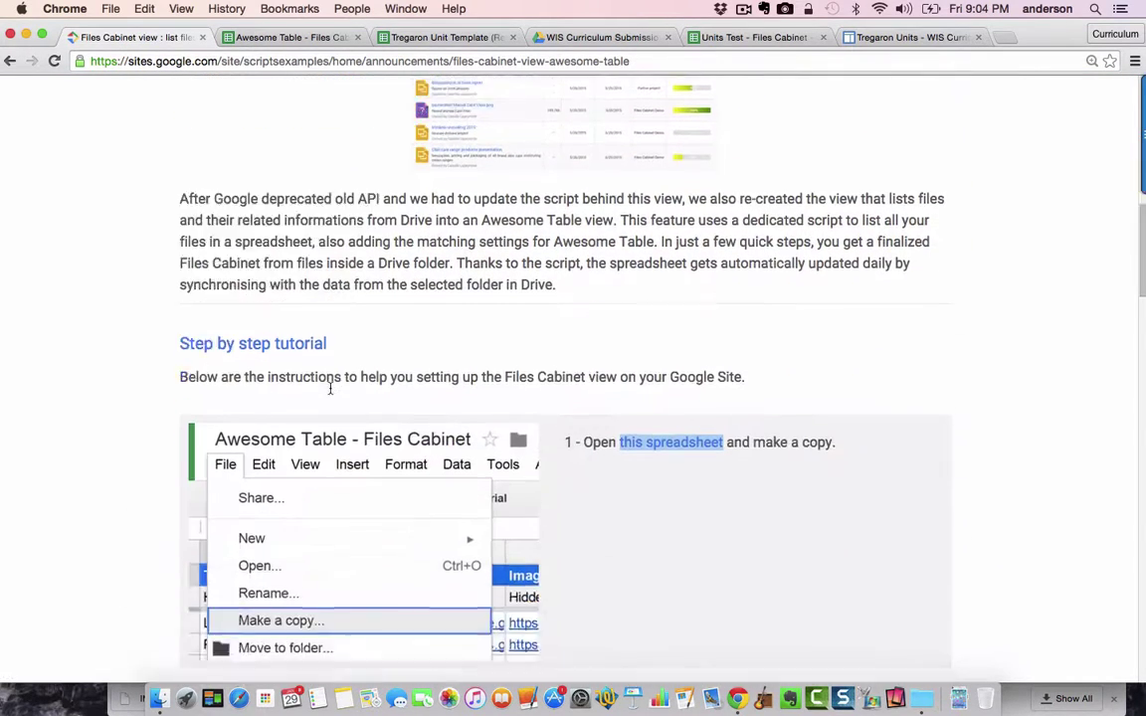
pyautogui.scroll(-2, 331, 394)
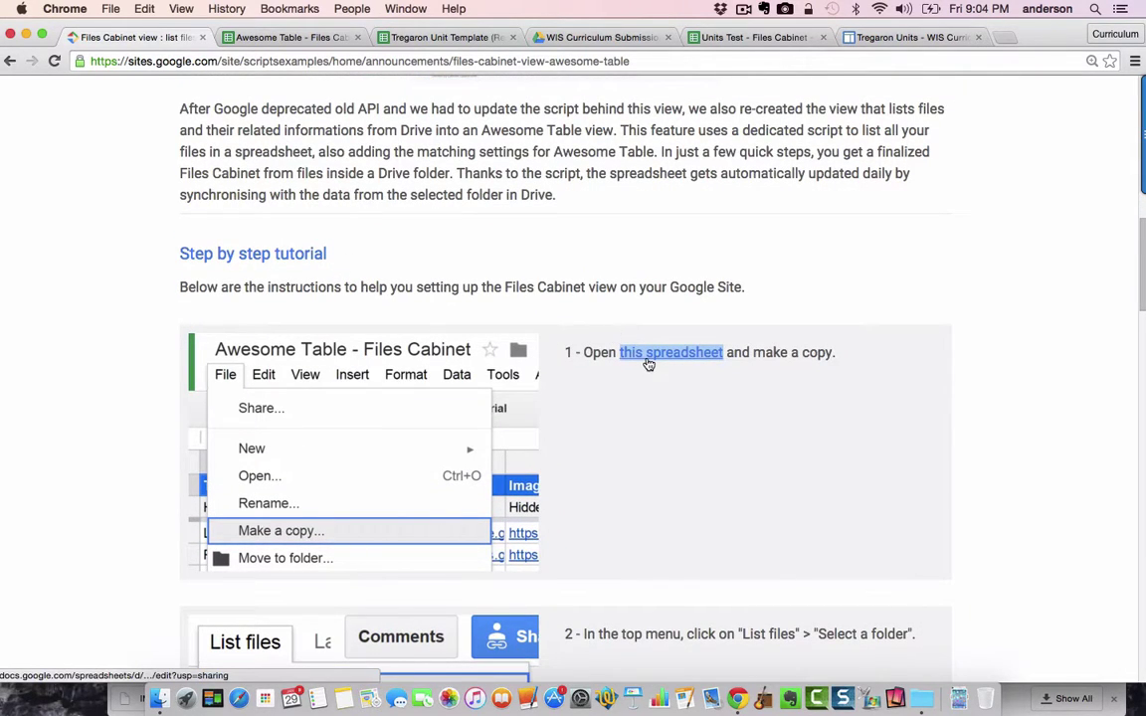
pyautogui.click(279, 38)
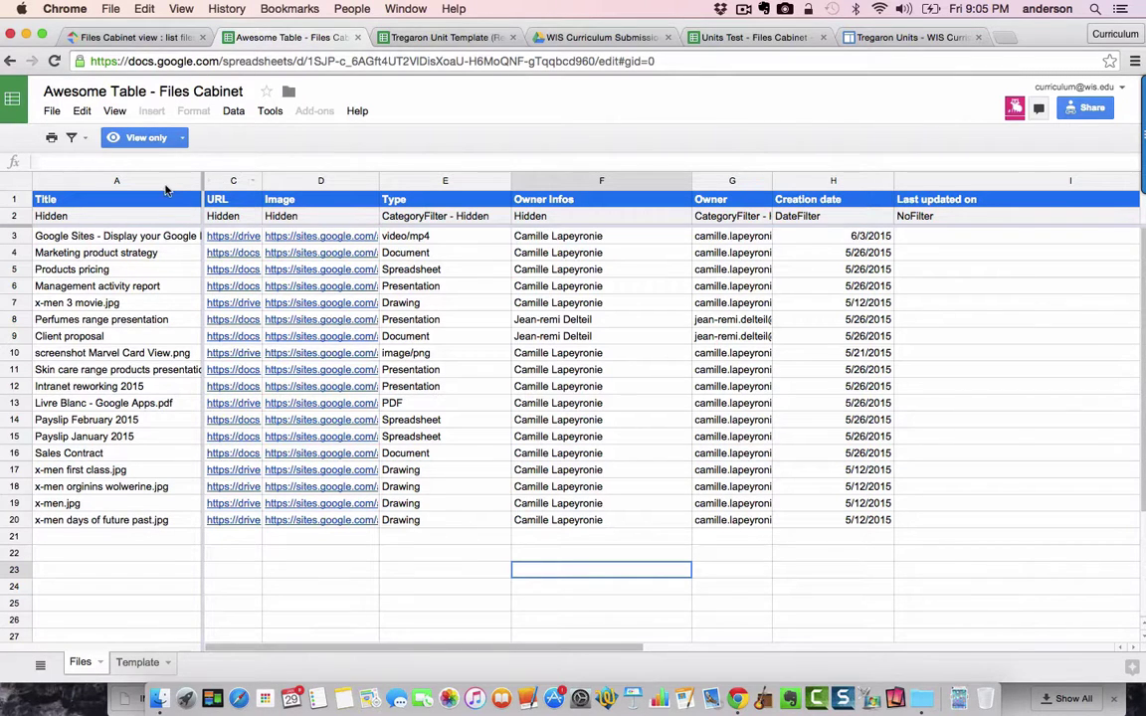
# Make an editable copy named 'Copy of Awesome Table - Files Cabinet' with File > Make a copy.
pyautogui.click(52, 112)
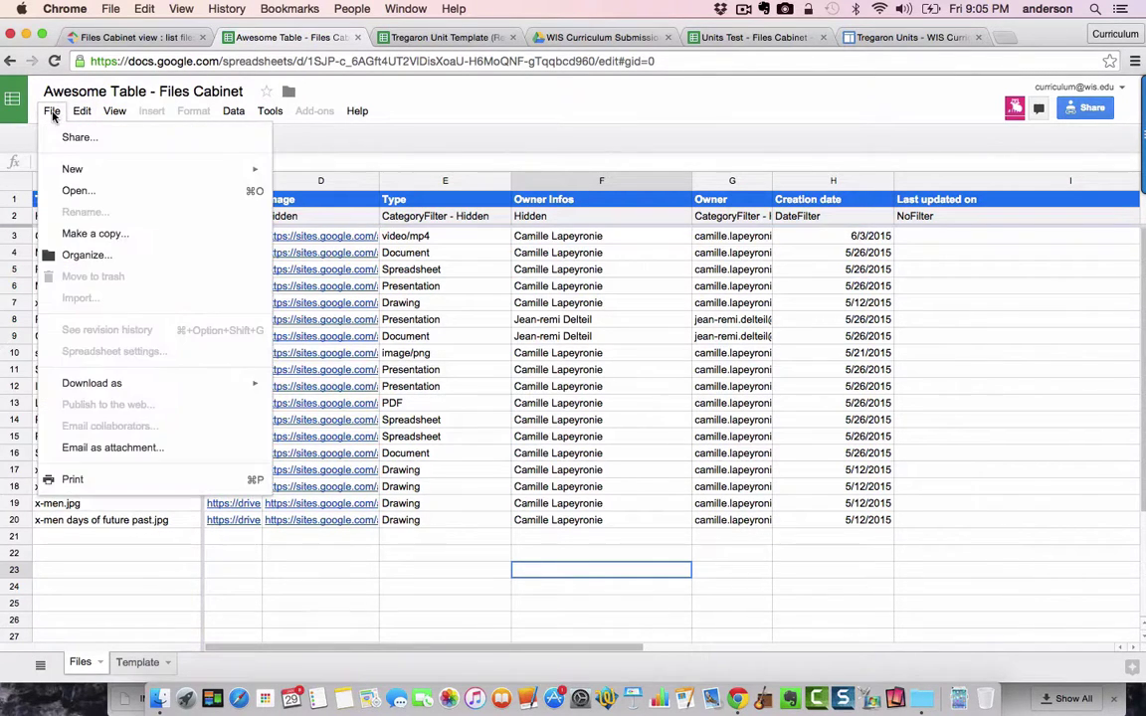
pyautogui.click(80, 233)
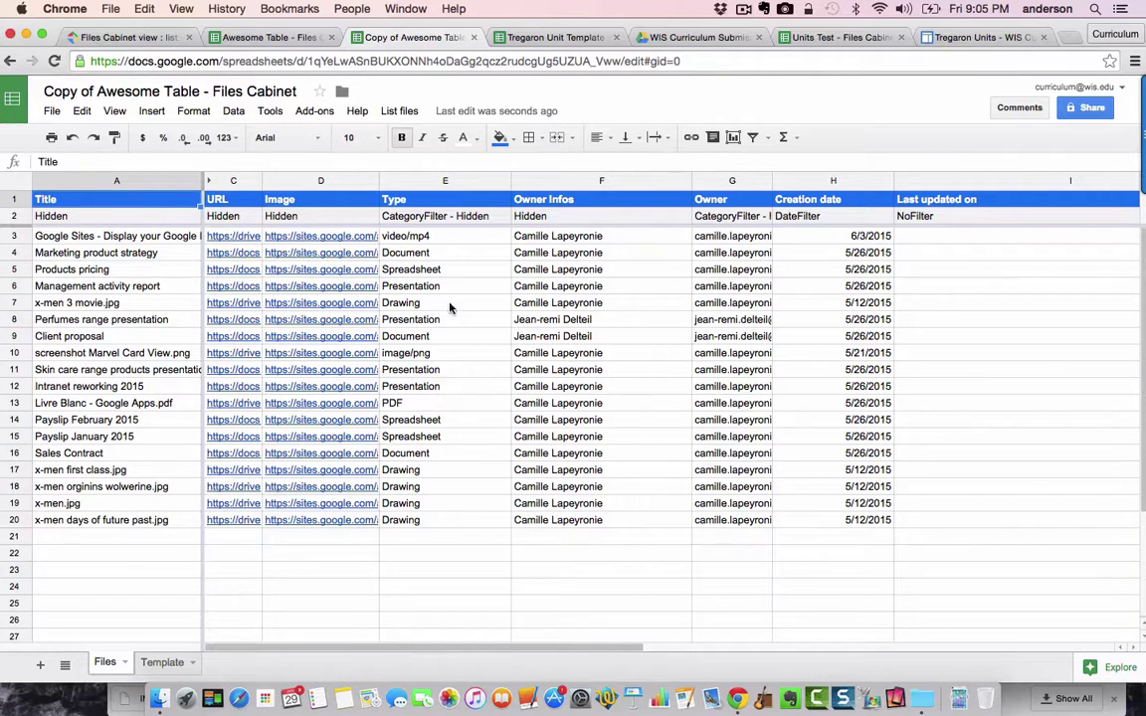
# Glance at the List files menu, then unhide column B (Id) between Title and URL.
pyautogui.click(410, 112)
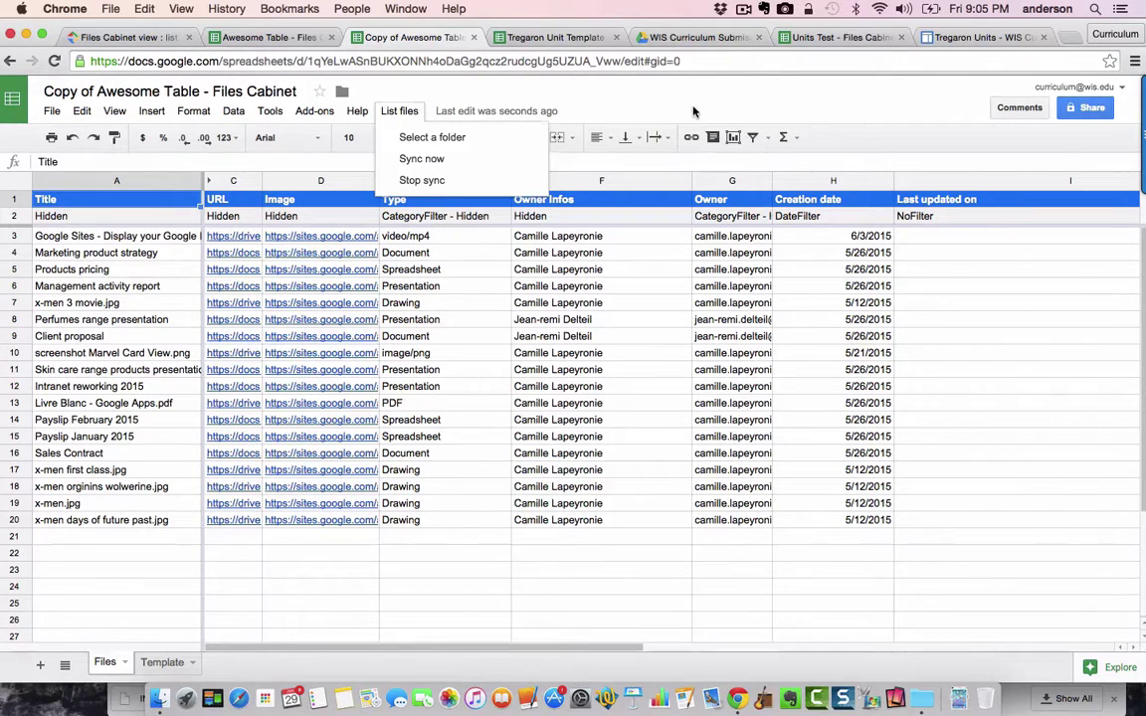
pyautogui.click(626, 104)
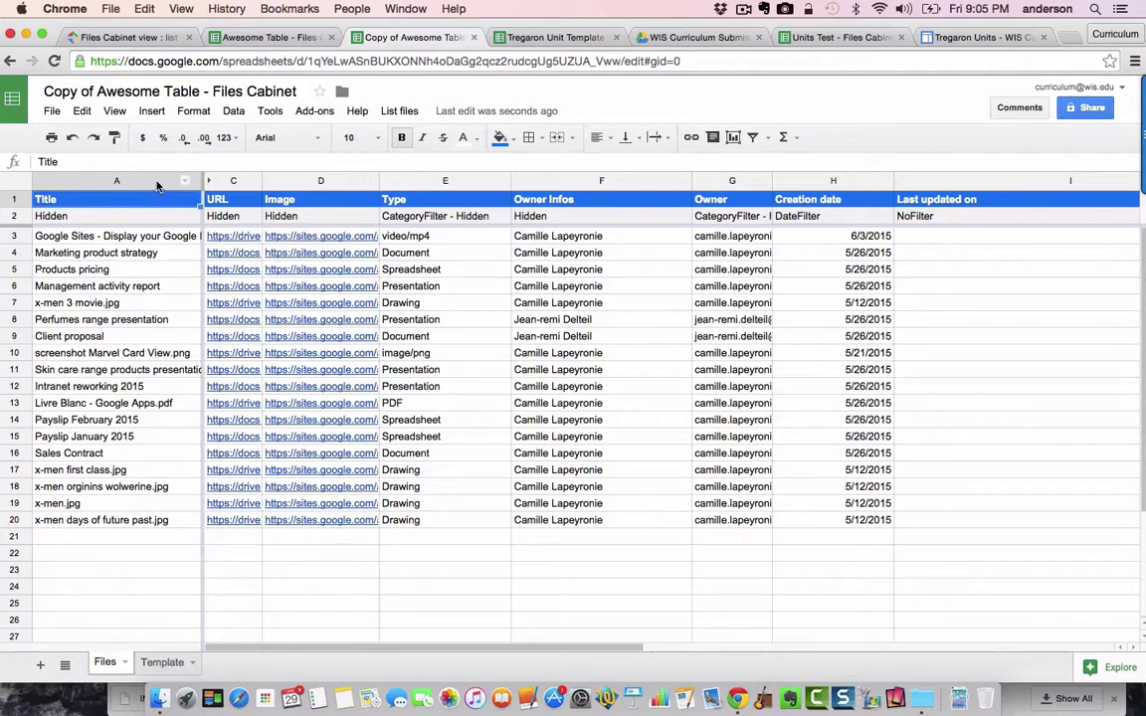
pyautogui.rightClick(156, 183)
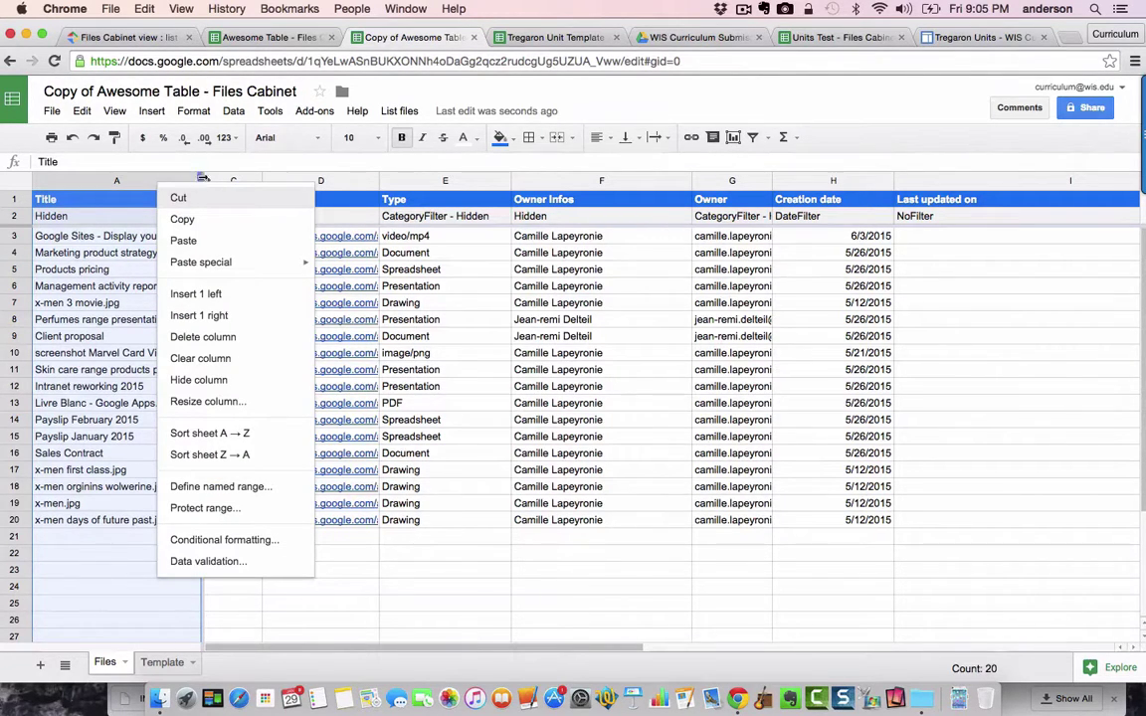
pyautogui.click(210, 180)
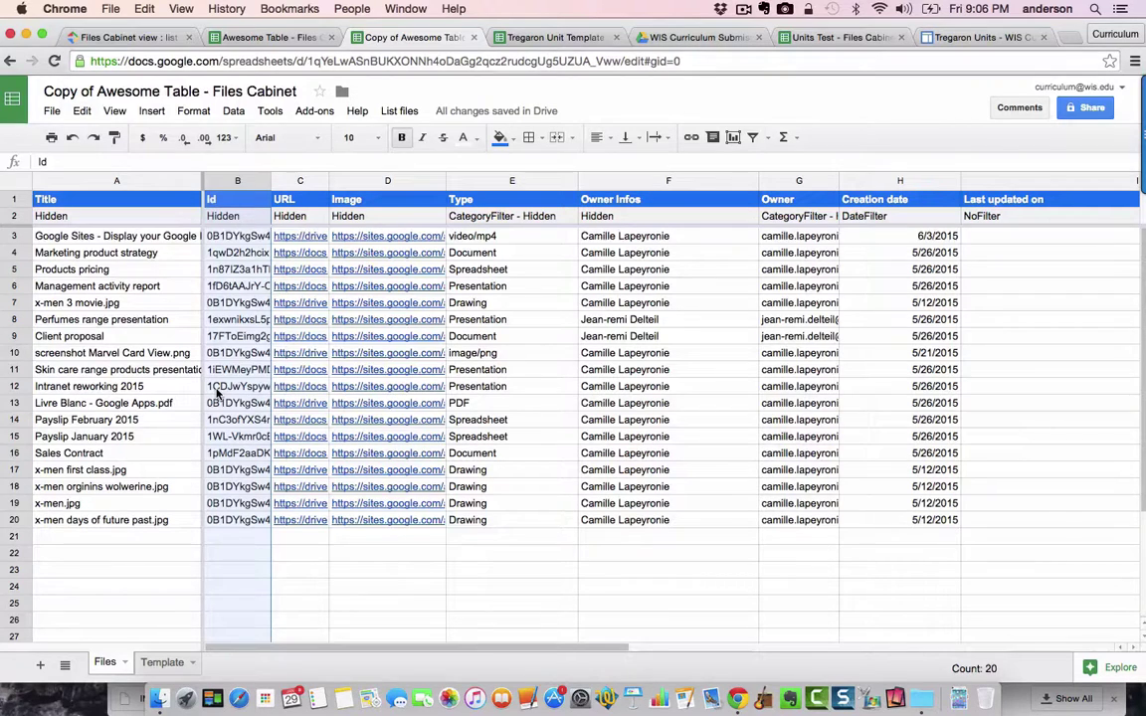
# In the Tregaron Unit Template responses, view the 8th Music Vocal merged doc ID in cell K215.
pyautogui.click(532, 40)
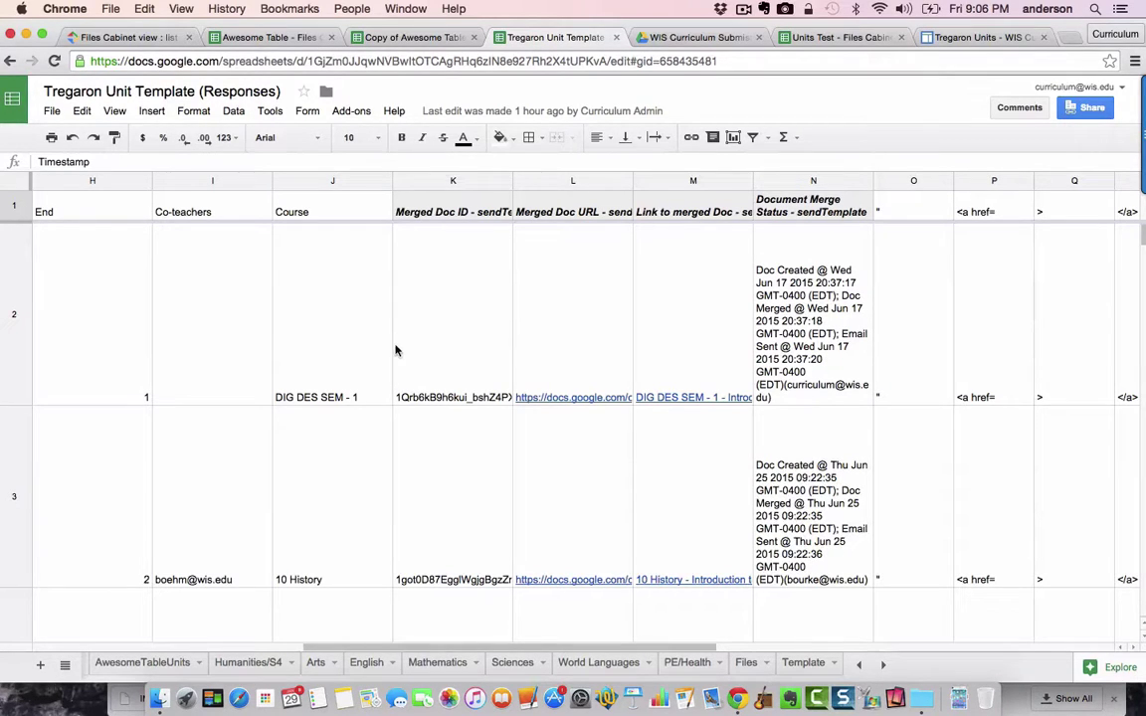
pyautogui.scroll(-10, 485, 486)
pyautogui.scroll(-20, 486, 488)
pyautogui.scroll(-20, 485, 488)
pyautogui.scroll(-20, 486, 487)
pyautogui.scroll(-20, 485, 487)
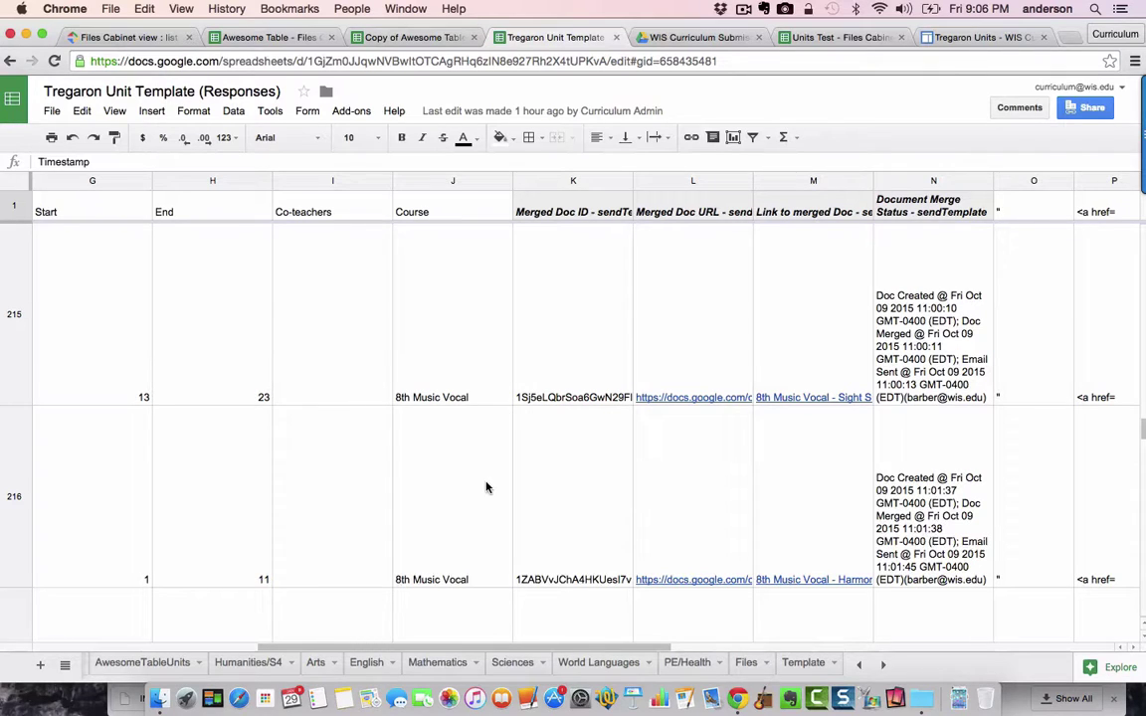
pyautogui.moveTo(696, 393)
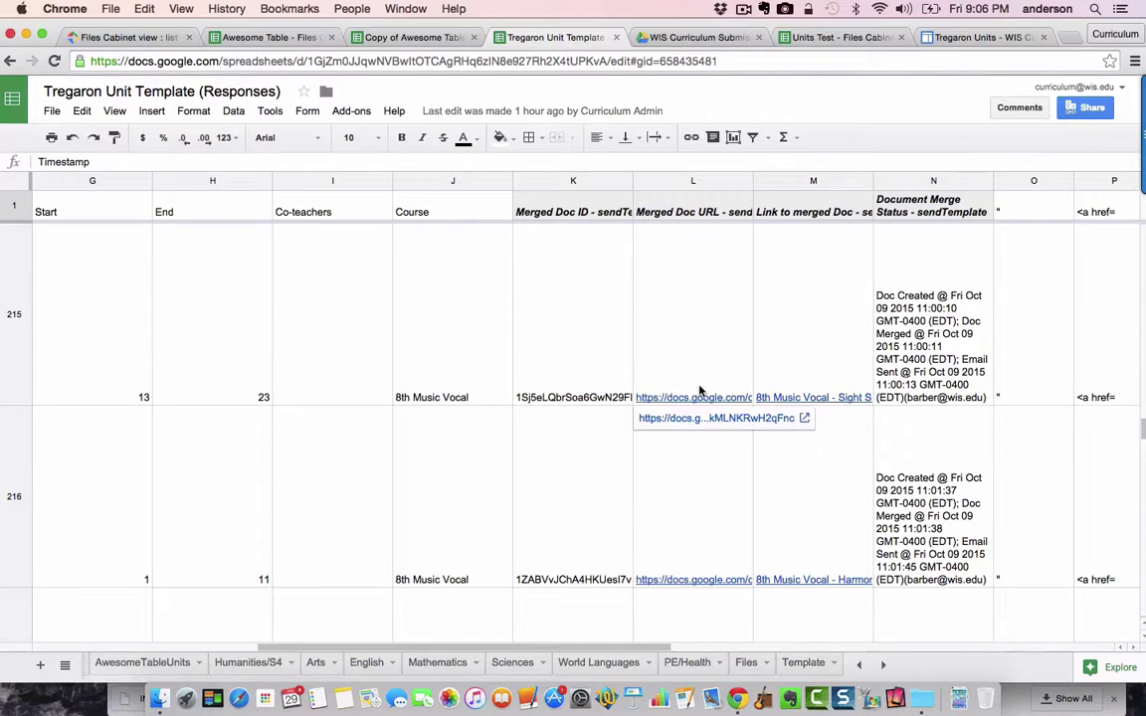
pyautogui.click(594, 313)
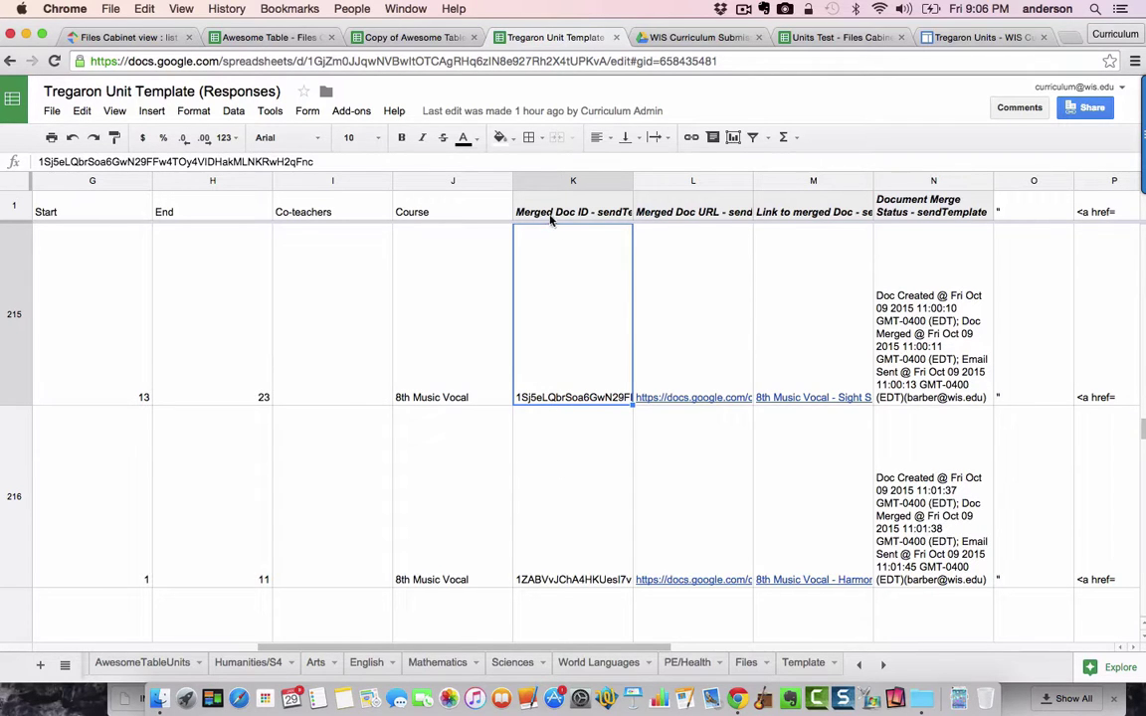
# Check Physics 1's merged doc ID in K222, then bring up the Units Test - Files Cabinet spreadsheet.
pyautogui.click(143, 38)
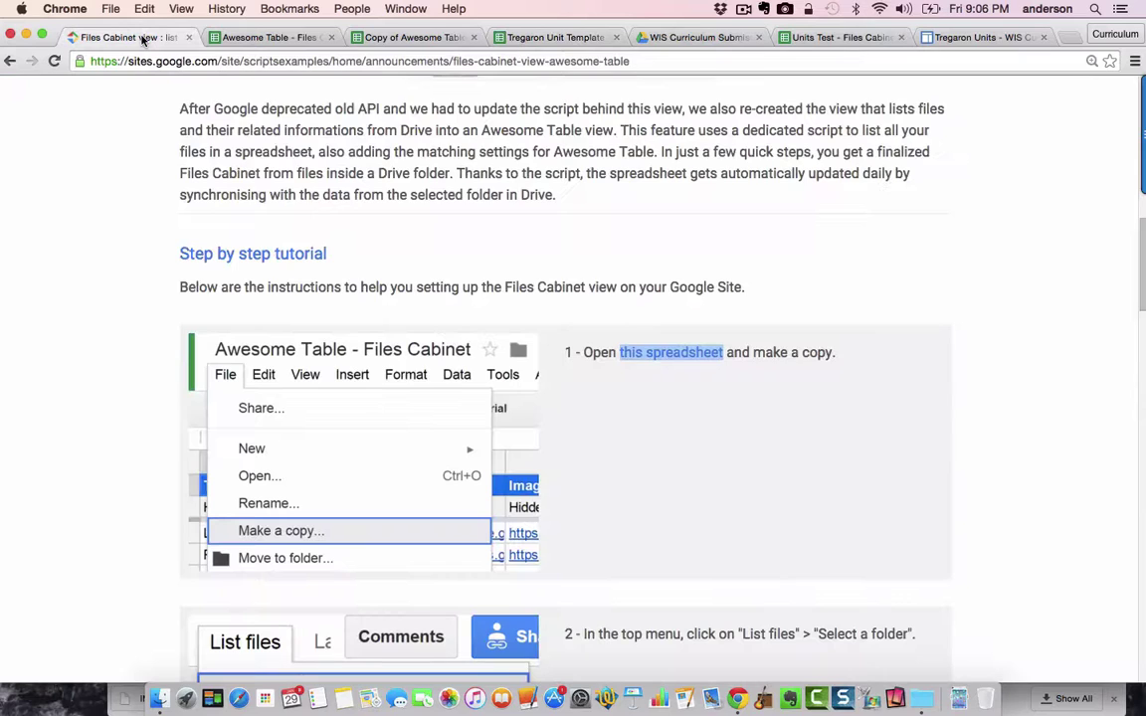
pyautogui.click(227, 37)
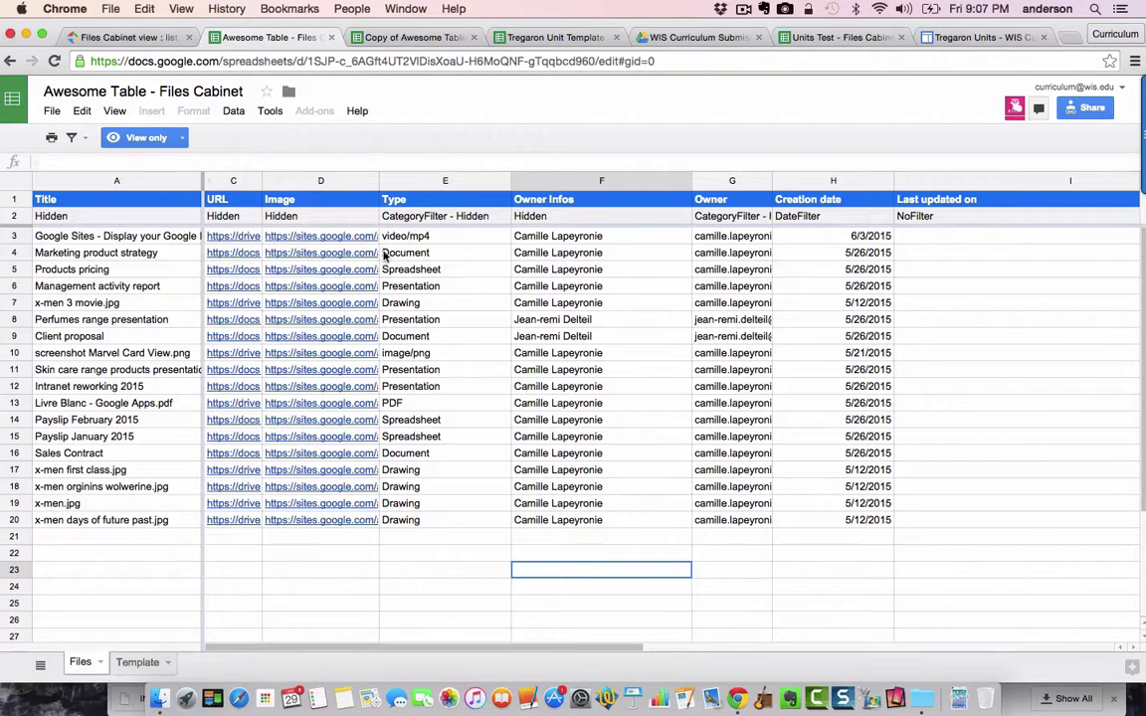
pyautogui.moveTo(355, 351)
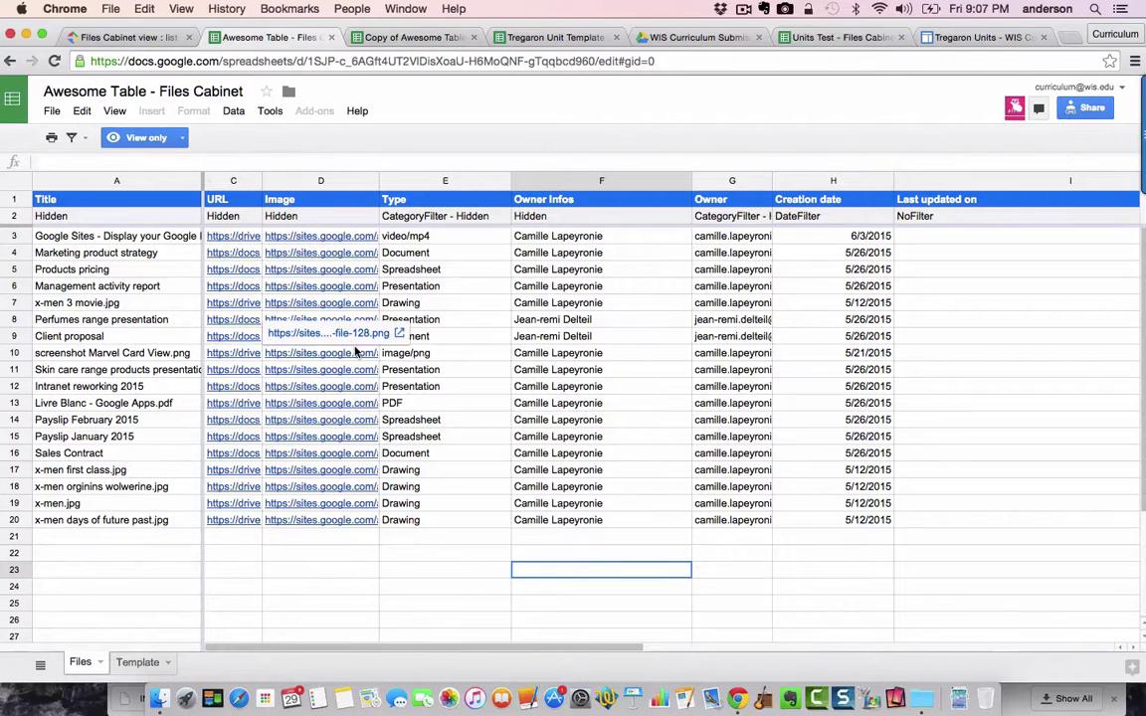
pyautogui.click(555, 37)
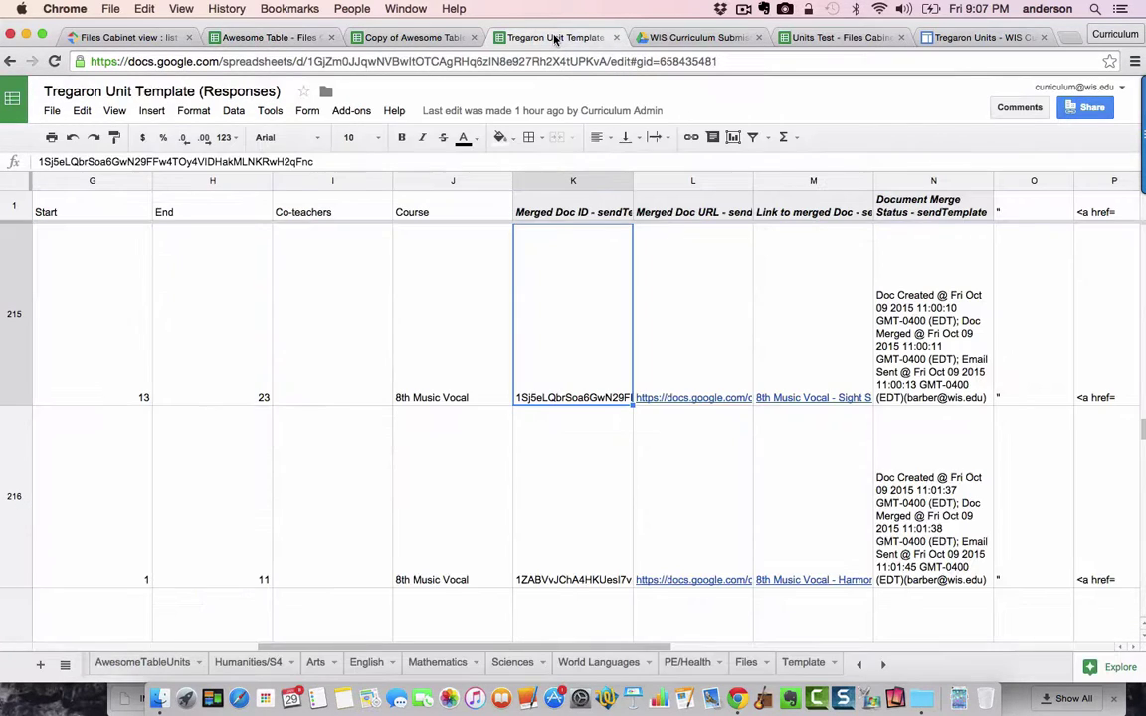
pyautogui.scroll(-5, 626, 430)
pyautogui.hscroll(1, 627, 429)
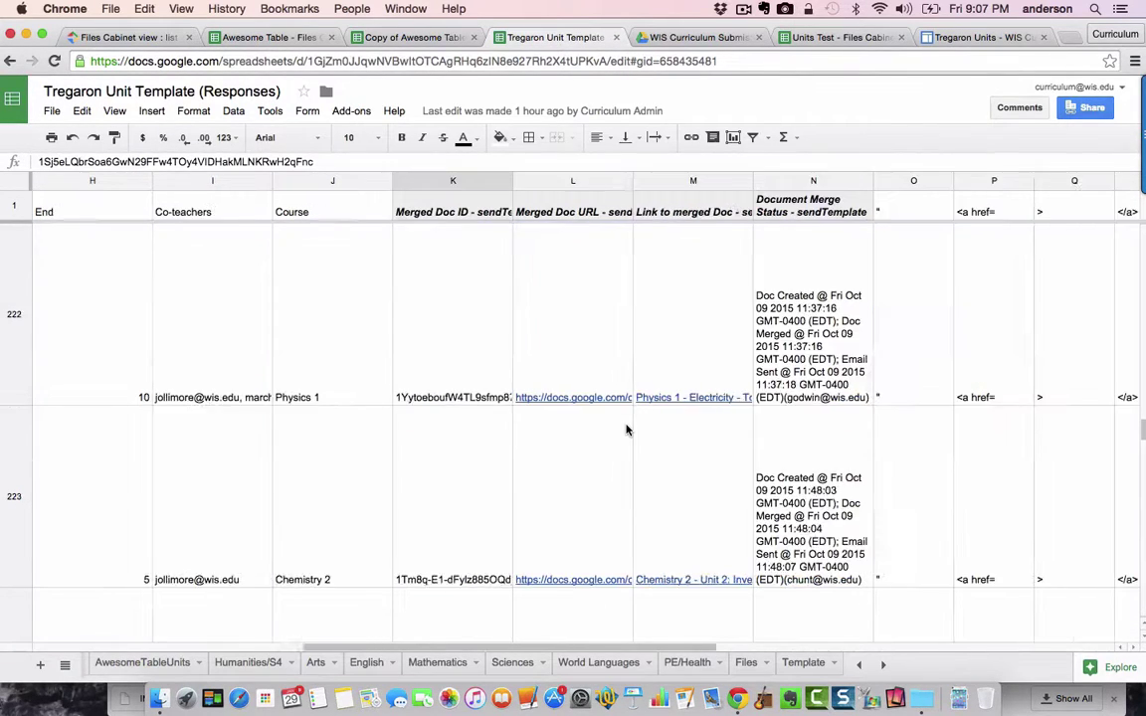
pyautogui.click(472, 335)
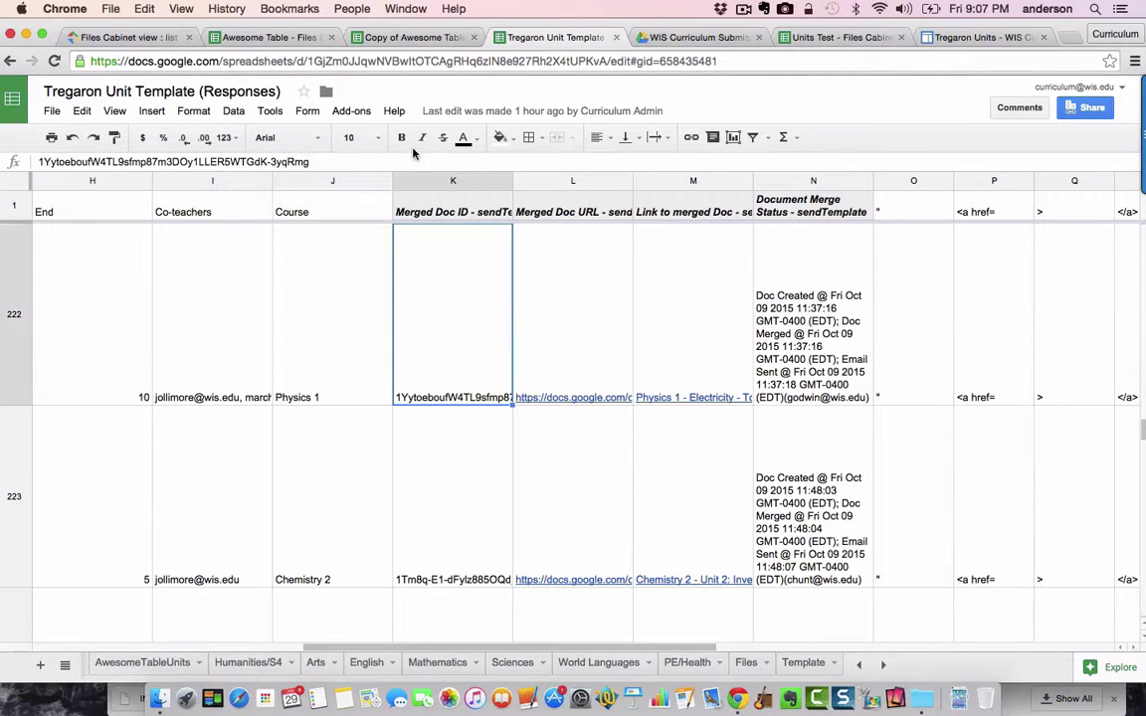
pyautogui.click(800, 37)
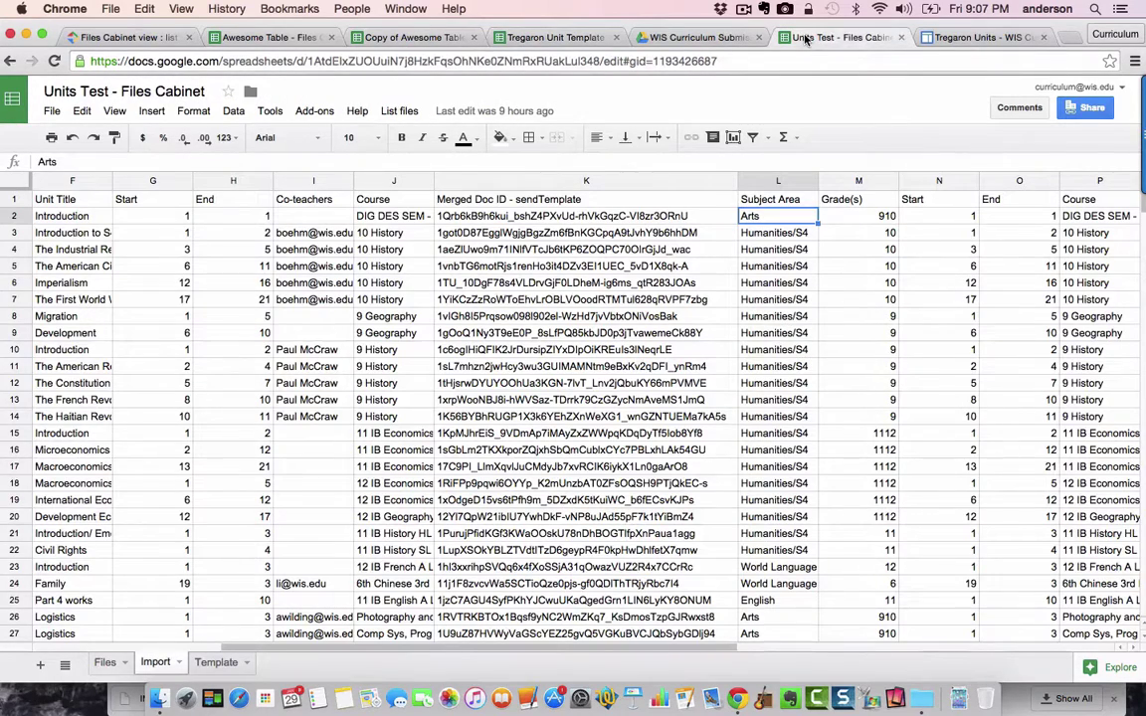
# On the Files sheet, bring columns N–W (Subject Area, Grade Level, Cycle, Course, Teacher) into view.
pyautogui.click(104, 663)
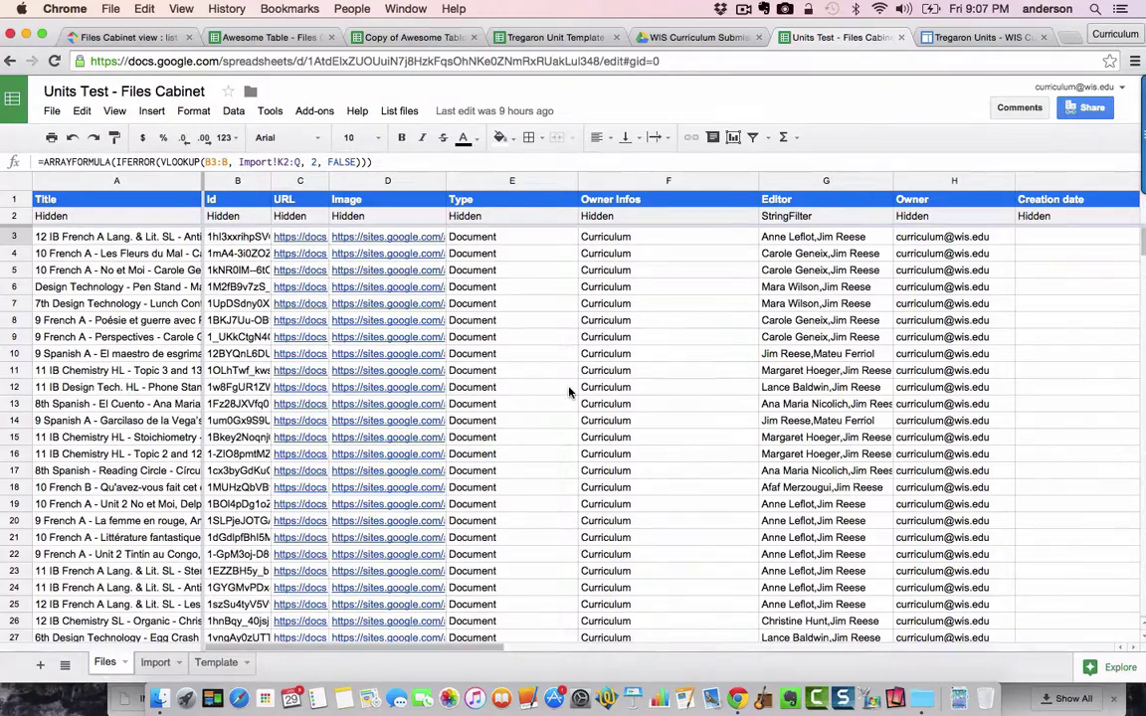
pyautogui.hscroll(5, 568, 391)
pyautogui.hscroll(-4, 569, 391)
pyautogui.scroll(-1, 569, 391)
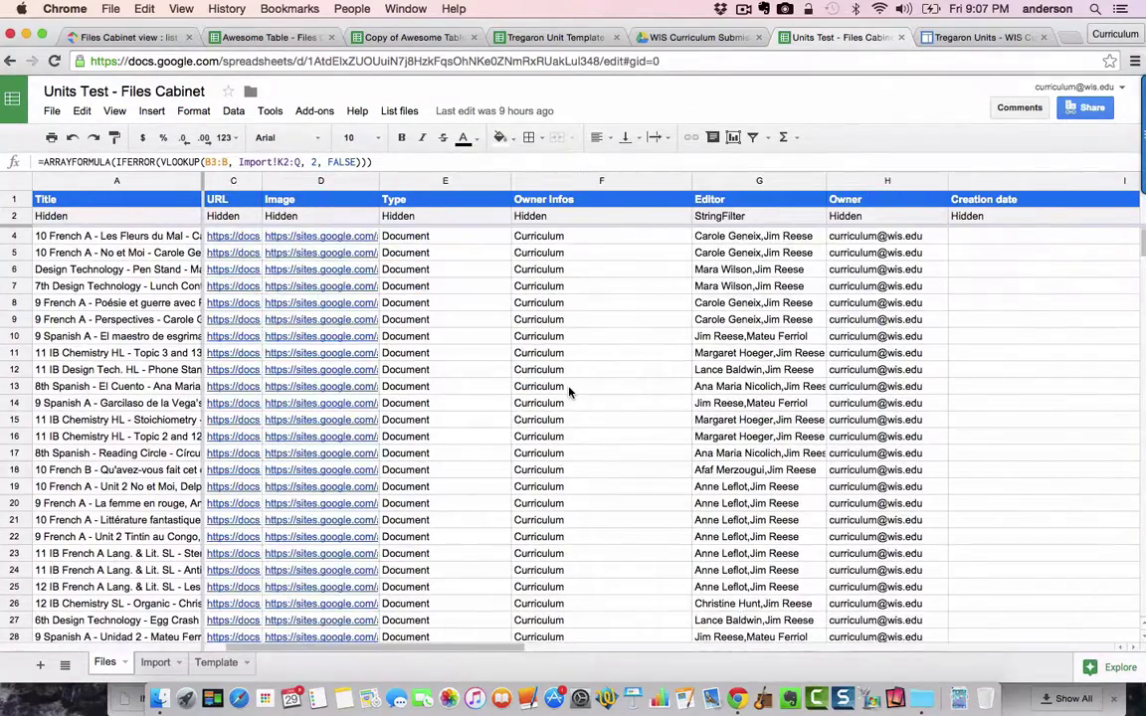
pyautogui.hscroll(3, 569, 391)
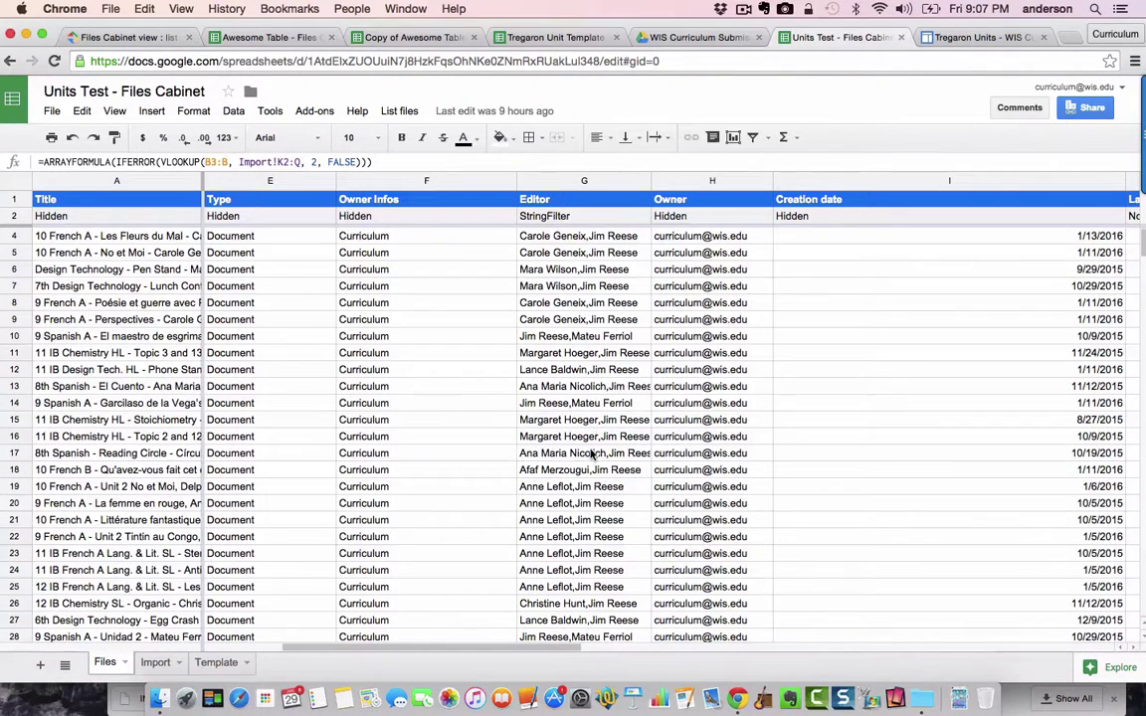
pyautogui.hscroll(5, 591, 454)
pyautogui.scroll(-1, 591, 453)
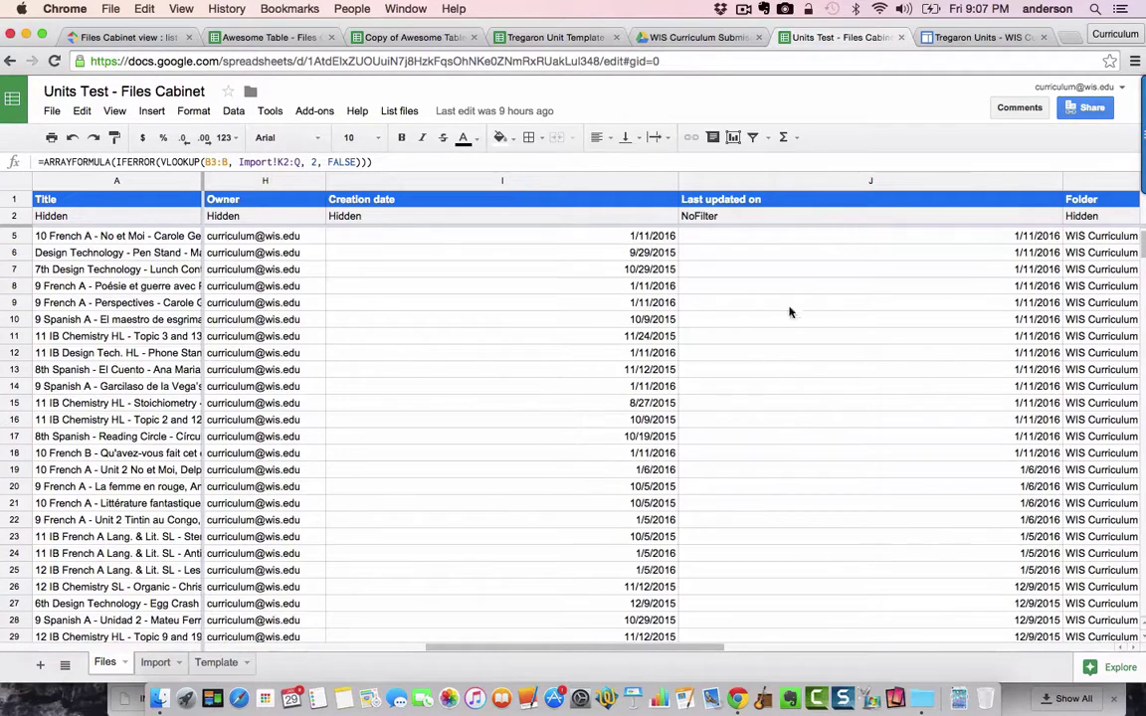
pyautogui.hscroll(8, 797, 295)
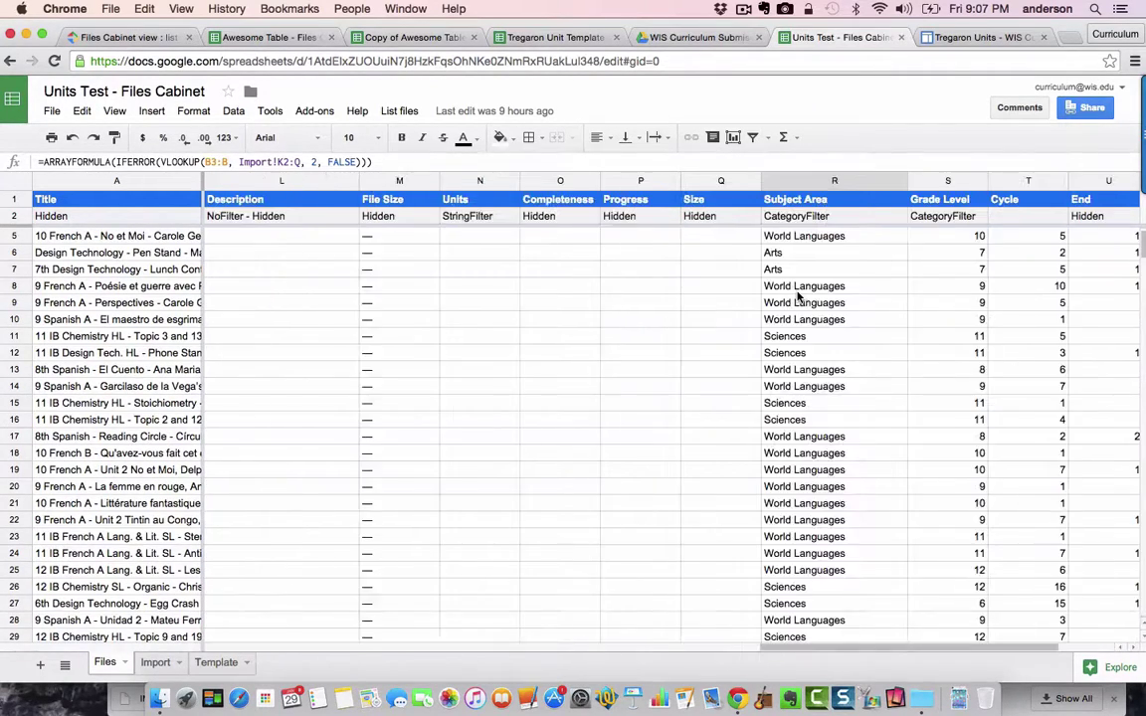
pyautogui.hscroll(3, 797, 295)
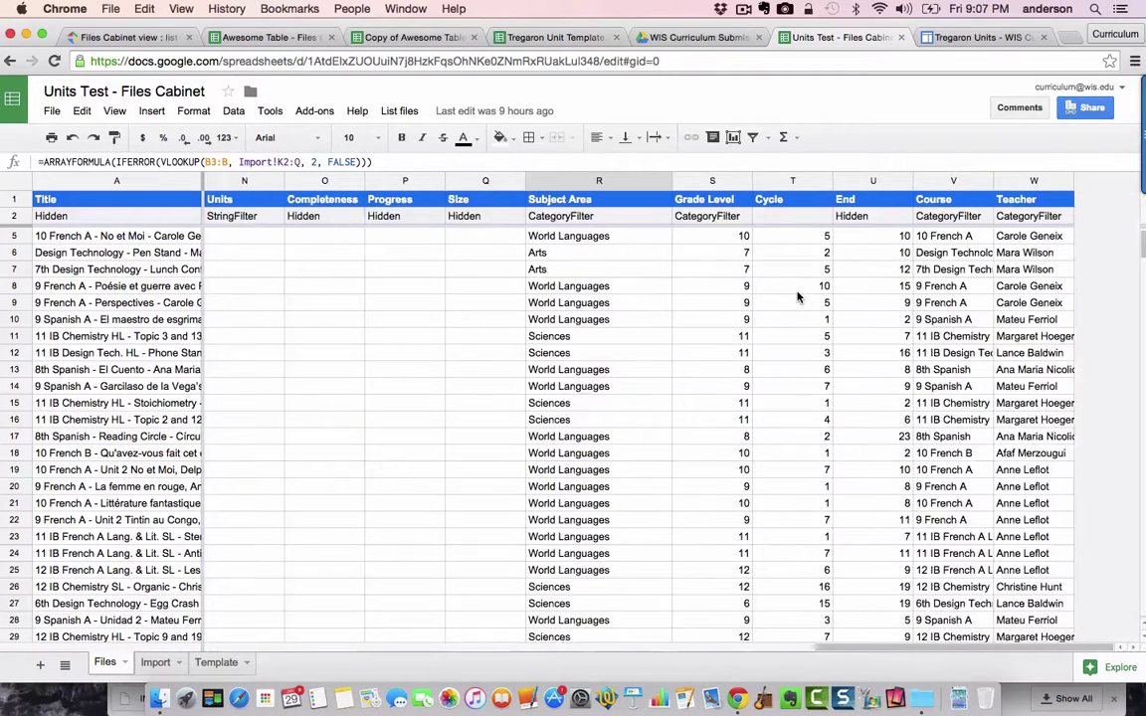
pyautogui.click(595, 237)
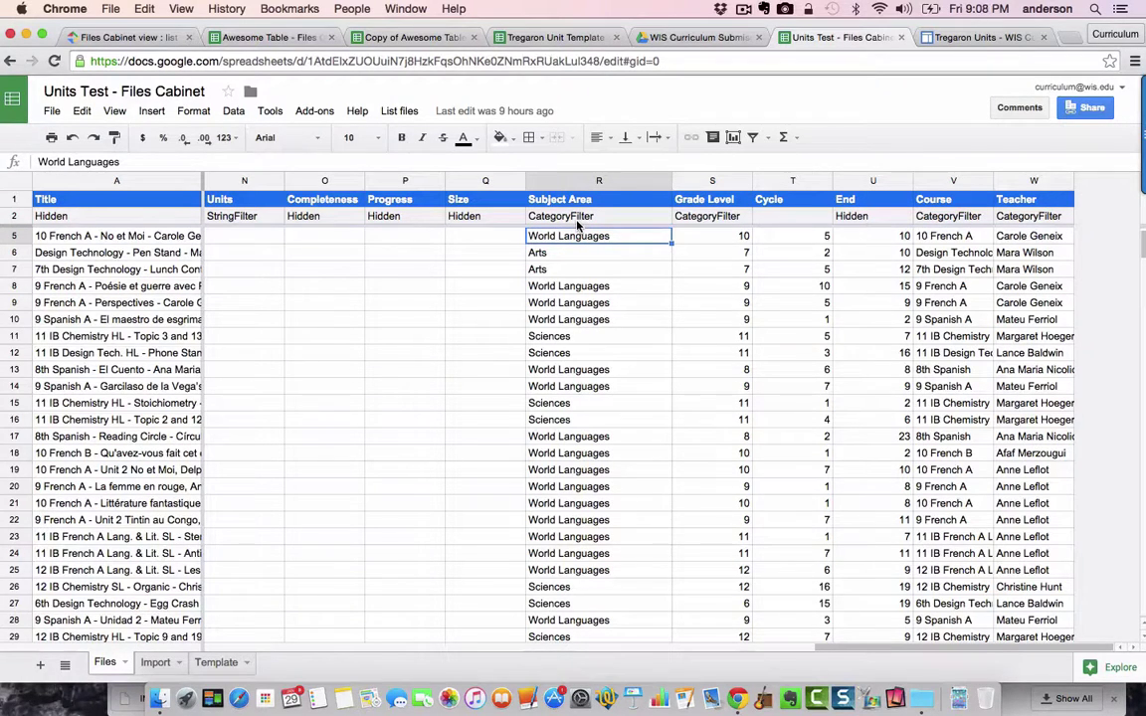
pyautogui.click(571, 203)
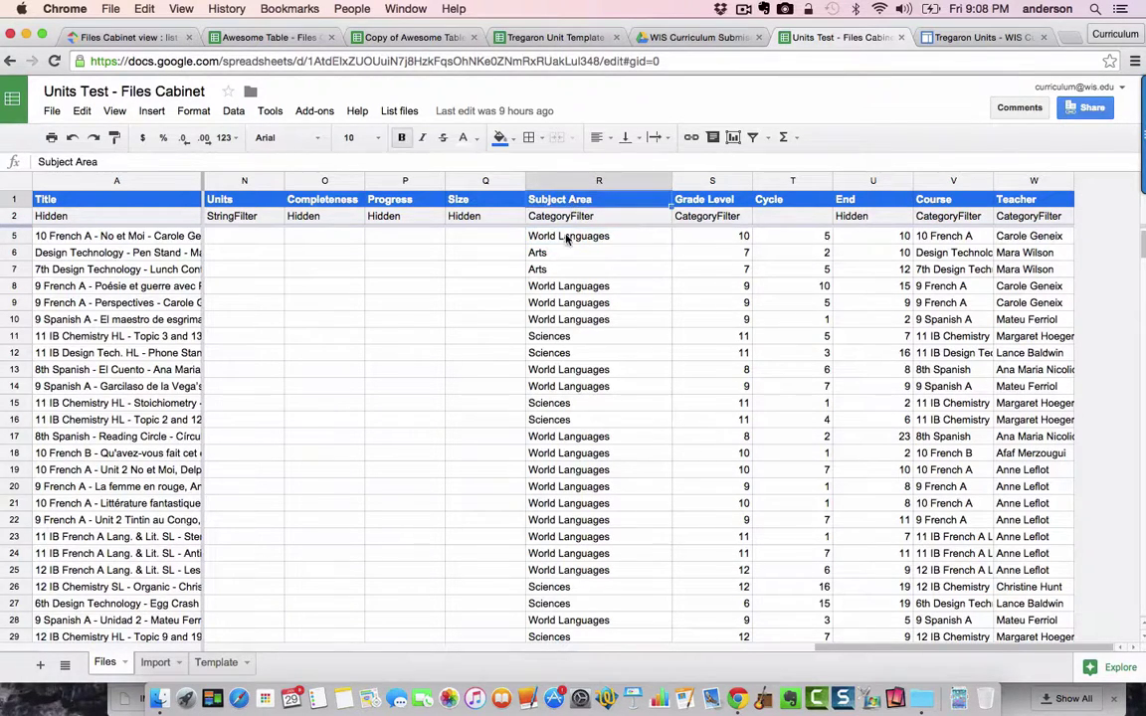
pyautogui.click(563, 237)
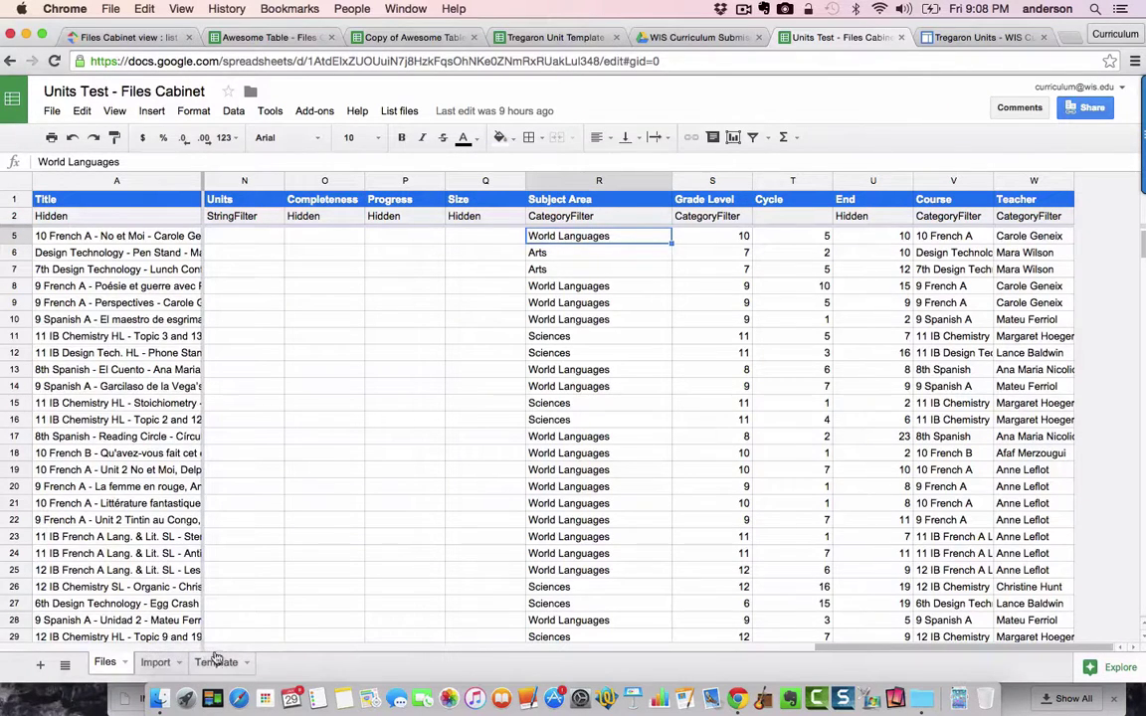
pyautogui.click(157, 663)
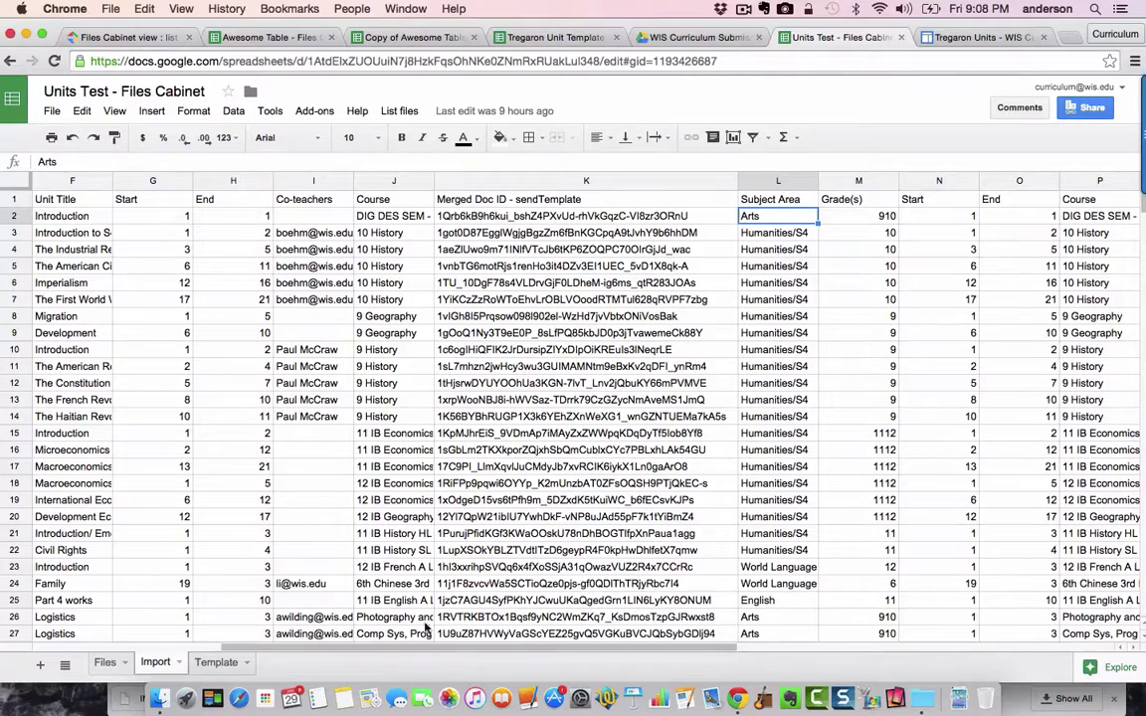
pyautogui.click(105, 662)
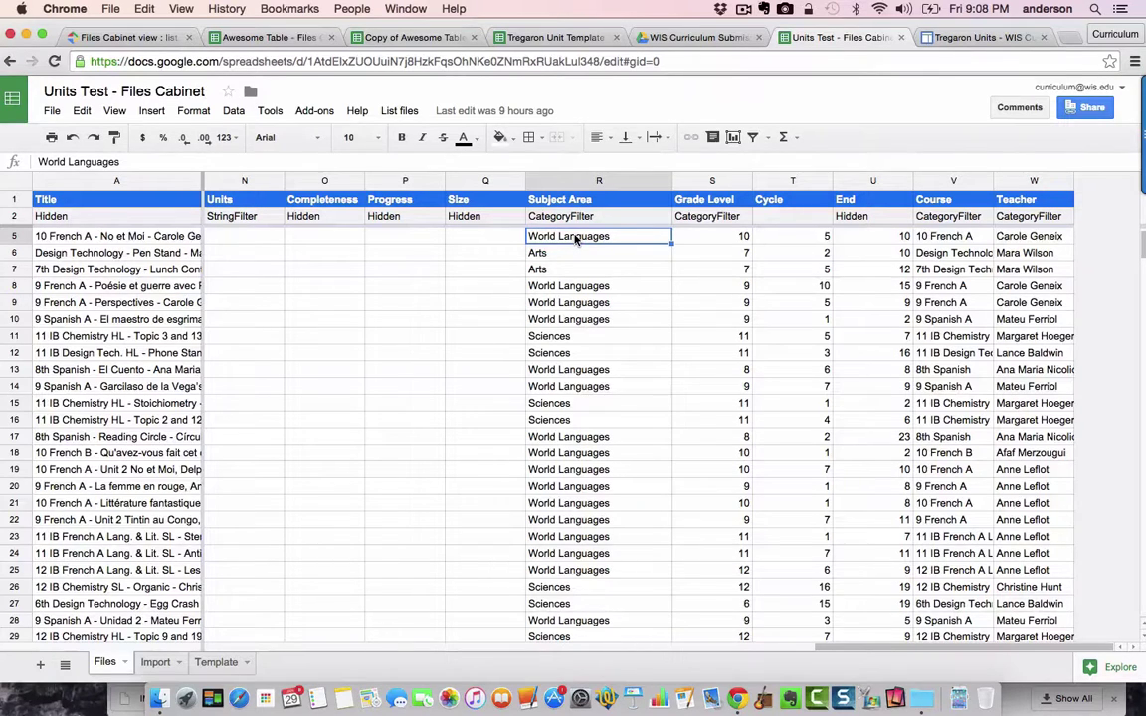
pyautogui.scroll(2, 575, 239)
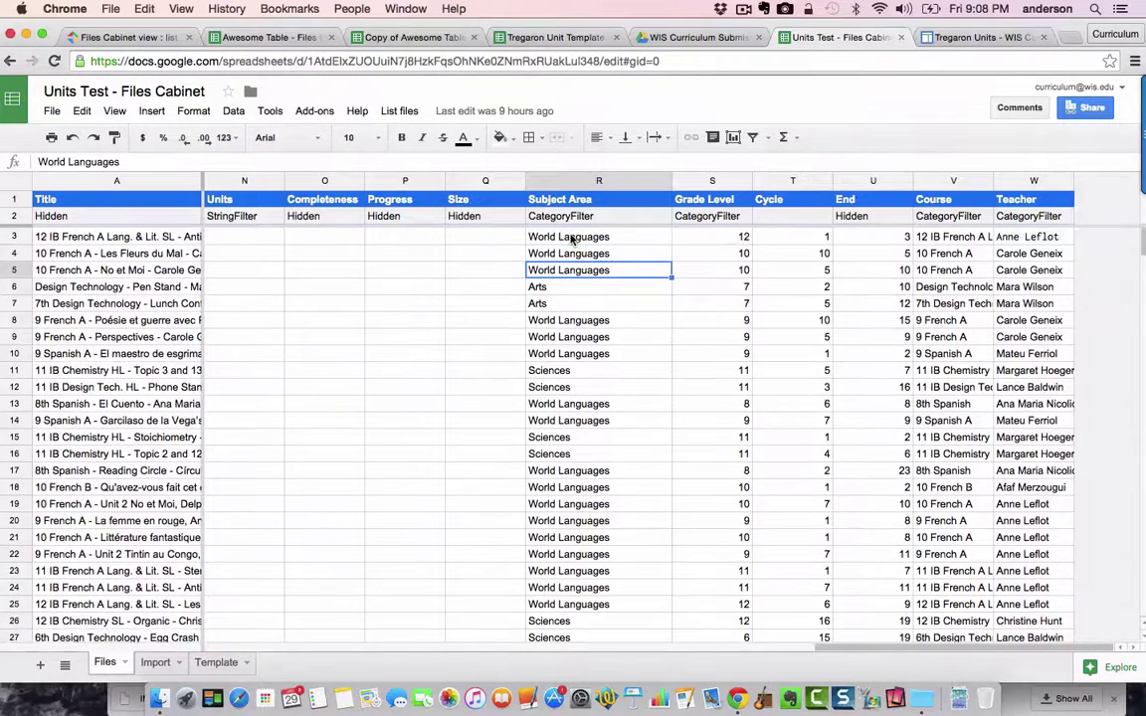
pyautogui.click(573, 239)
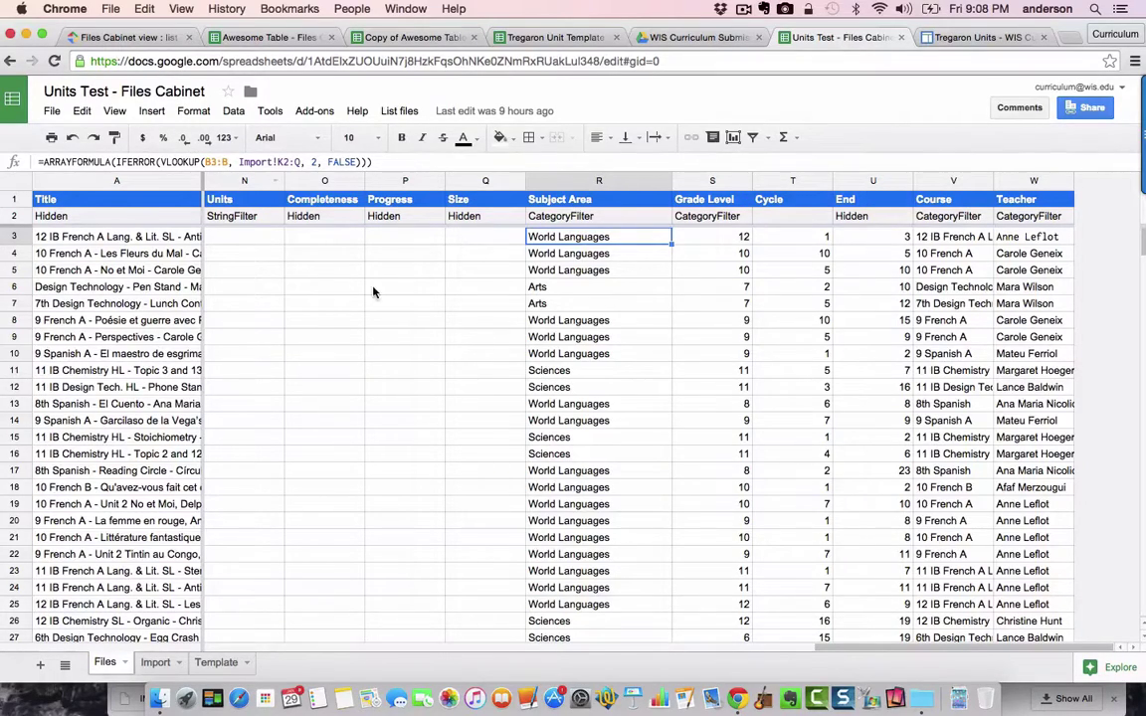
pyautogui.hscroll(-10, 409, 371)
pyautogui.scroll(-1, 409, 371)
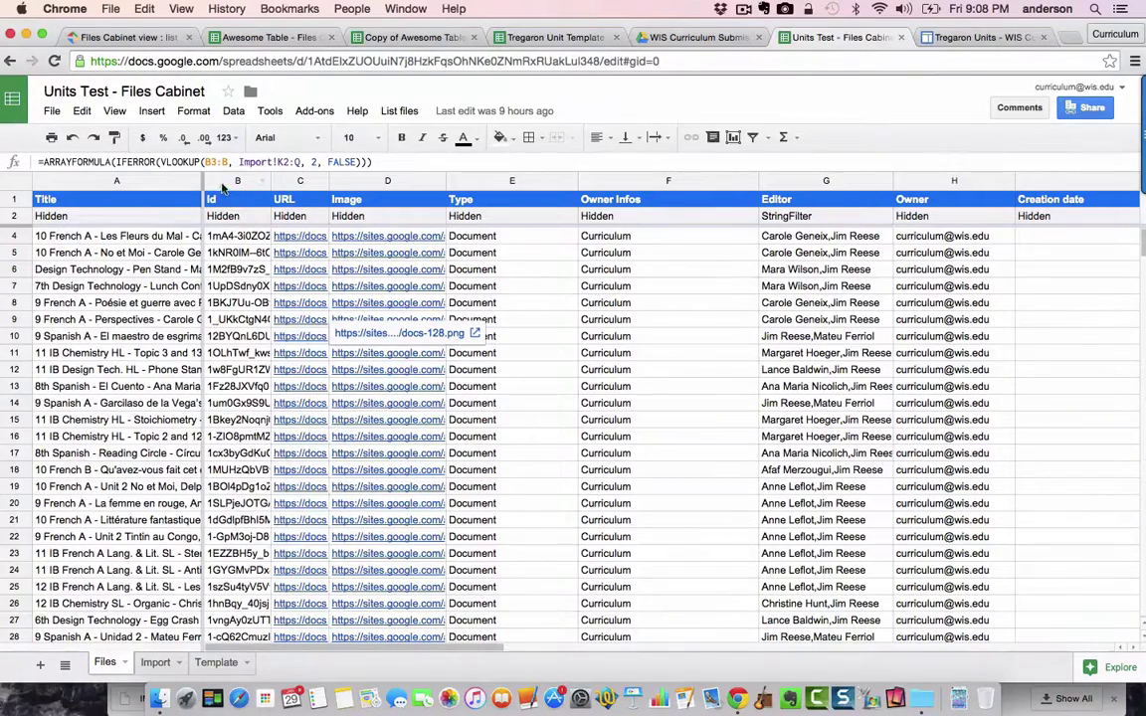
# On the Import sheet, inspect the Unit Title and Start headers and the first title, Introduction.
pyautogui.click(156, 662)
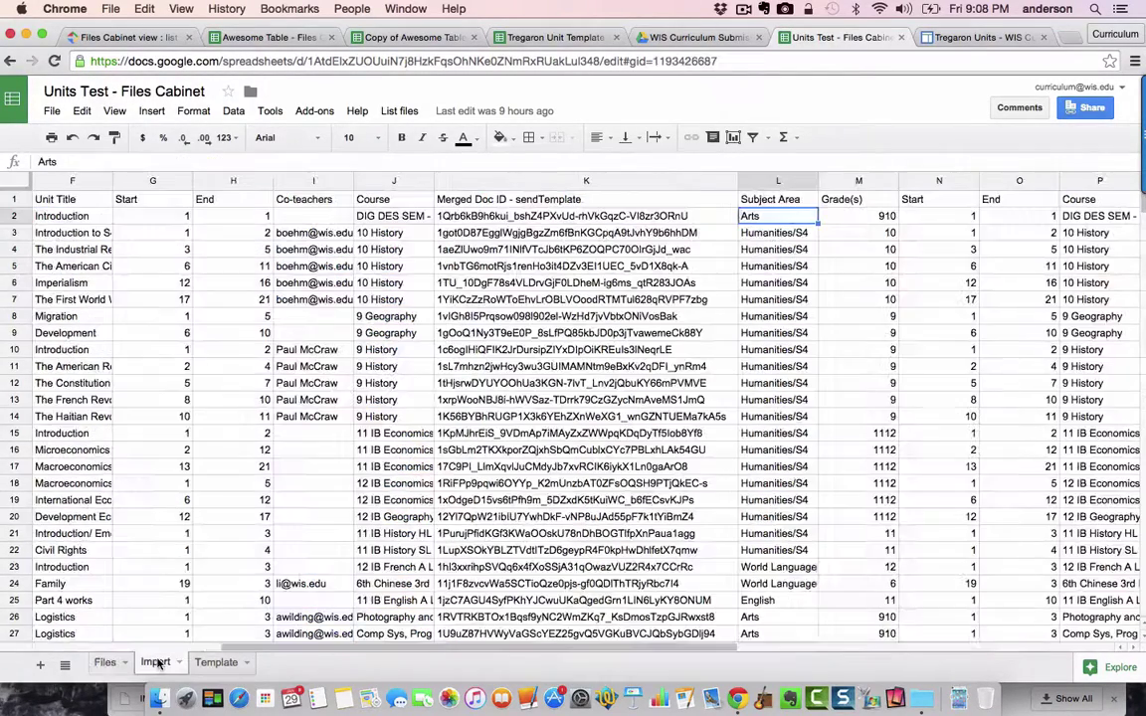
pyautogui.click(85, 200)
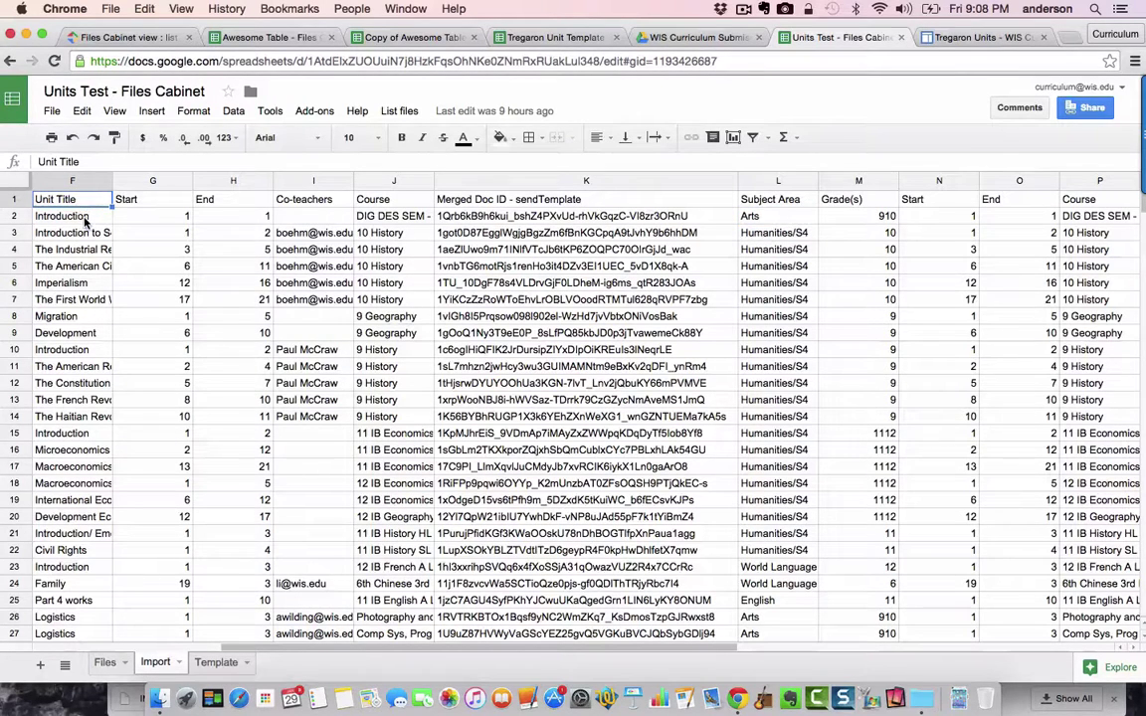
pyautogui.click(119, 196)
pyautogui.click(79, 218)
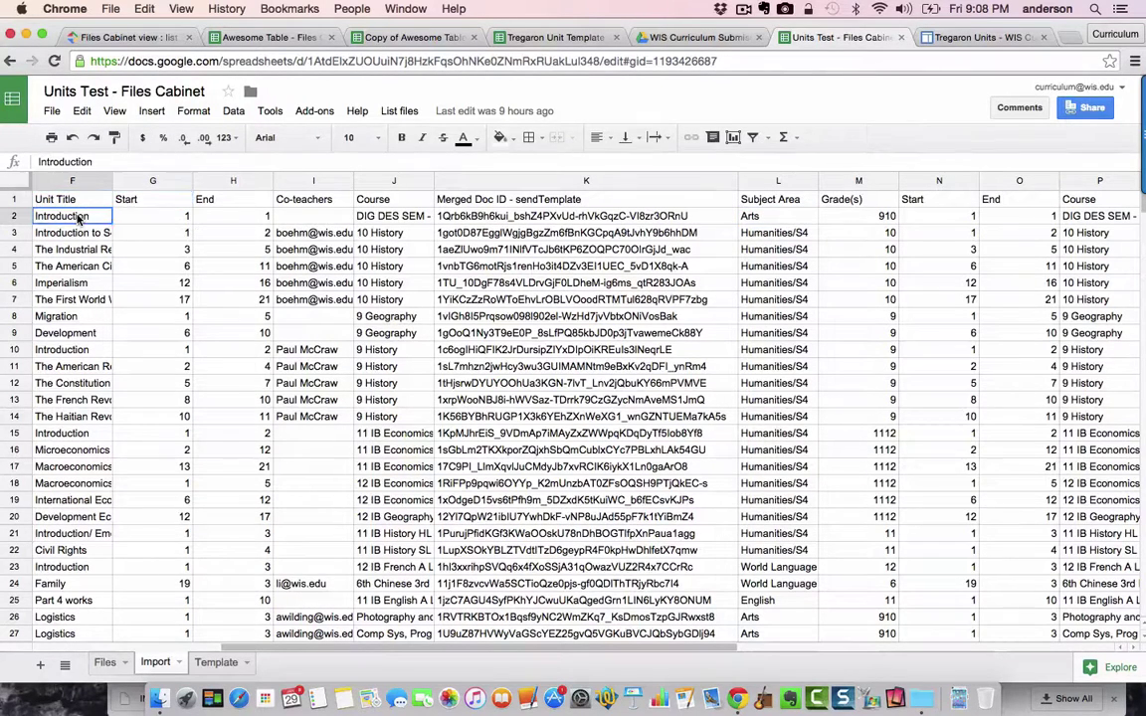
pyautogui.click(72, 202)
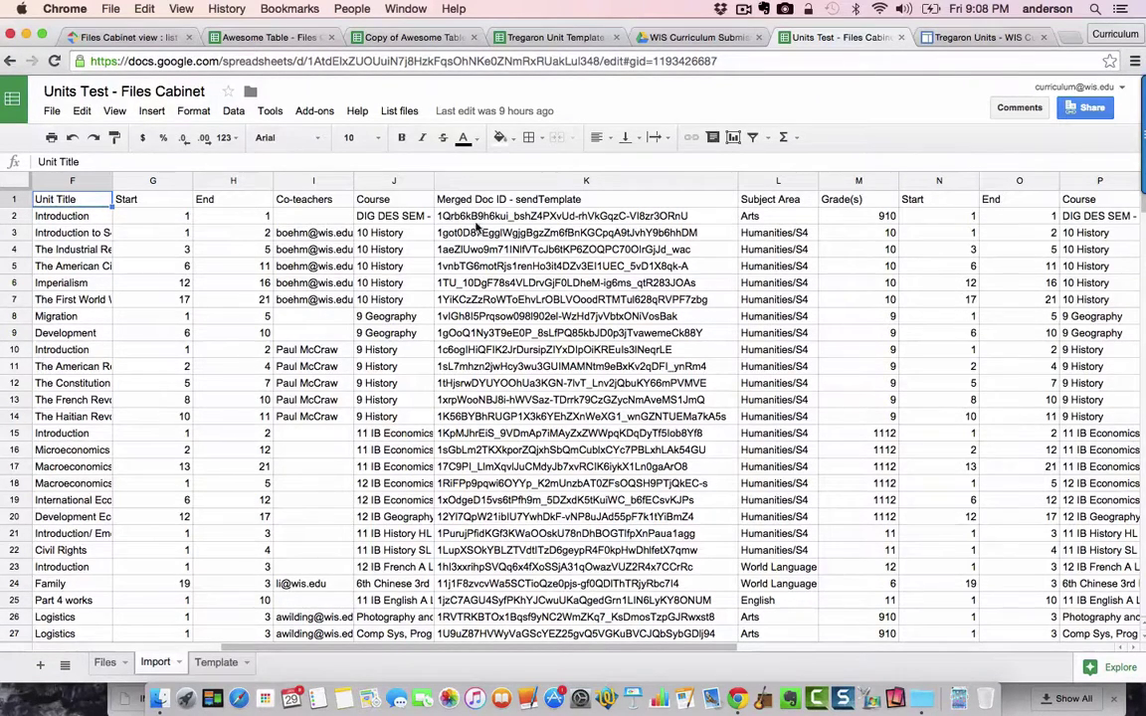
# Look at the Tregaron Unit Template responses, then go back to the Units Test Files sheet.
pyautogui.click(527, 37)
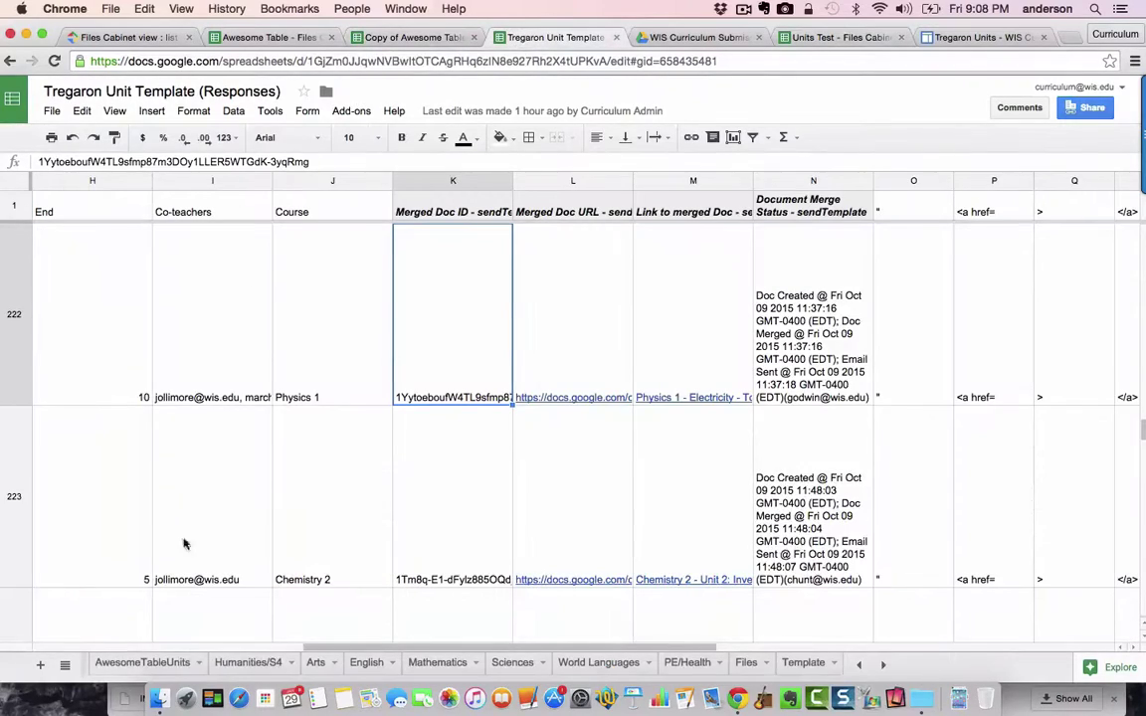
pyautogui.click(864, 36)
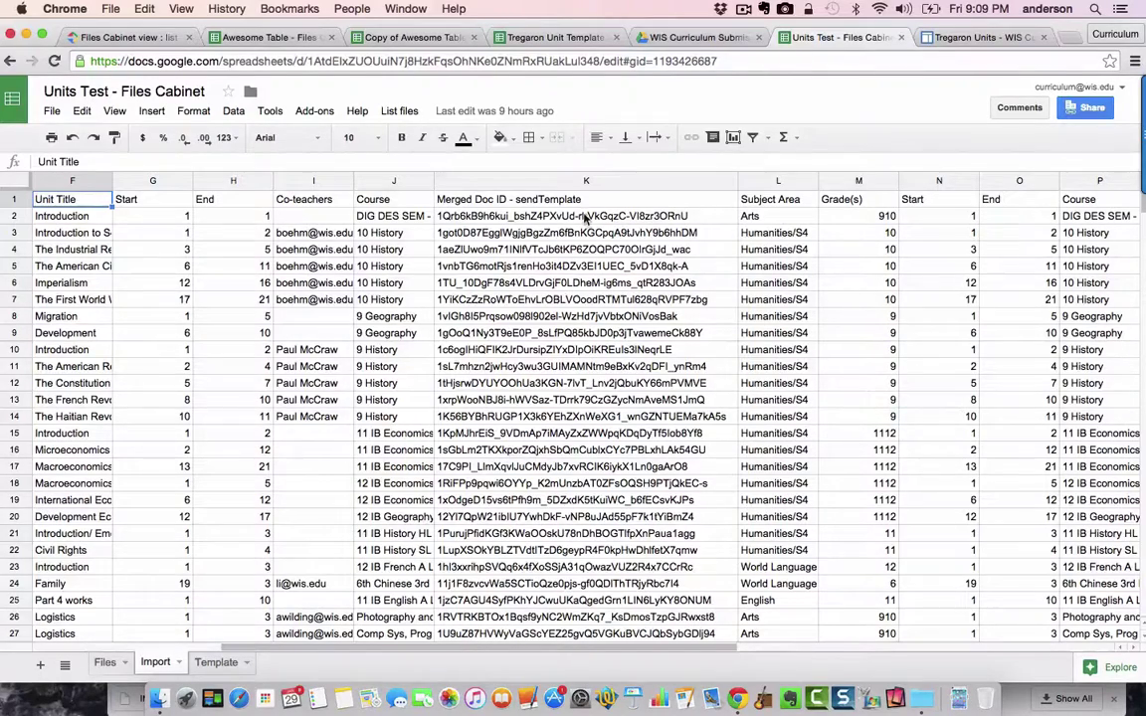
pyautogui.click(104, 661)
pyautogui.scroll(1, 544, 314)
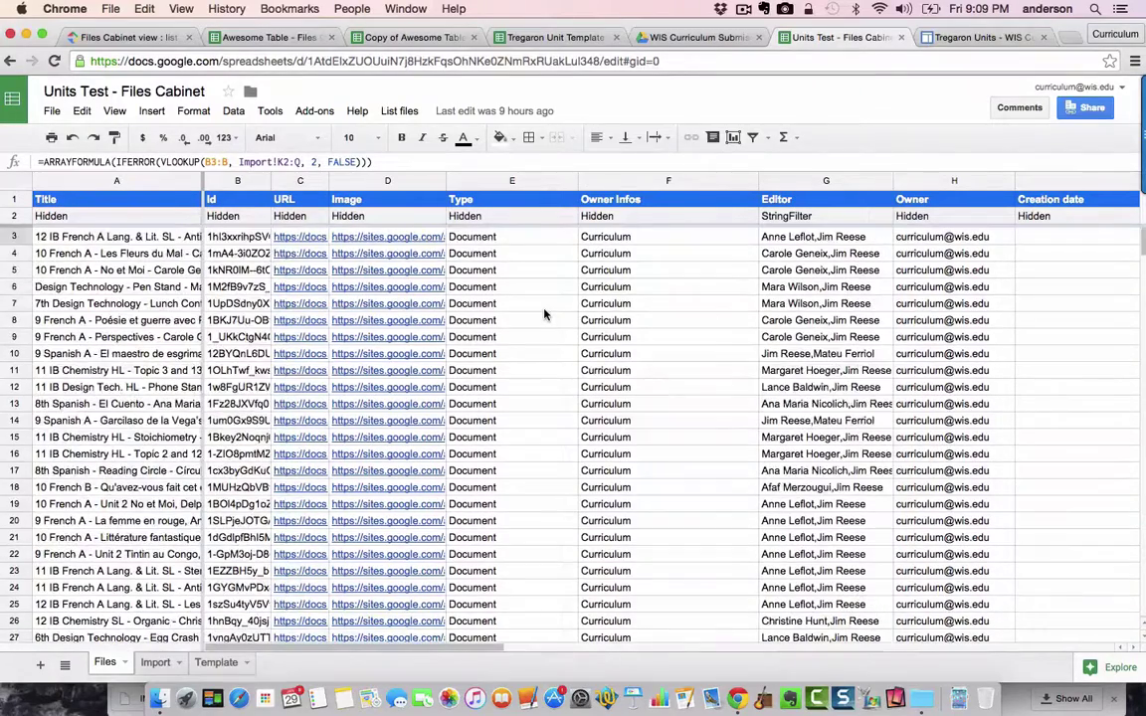
# On the Tregaron Units site page, filter by the 7th Mathematics course, then remove that filter.
pyautogui.click(991, 40)
pyautogui.scroll(-3, 1065, 409)
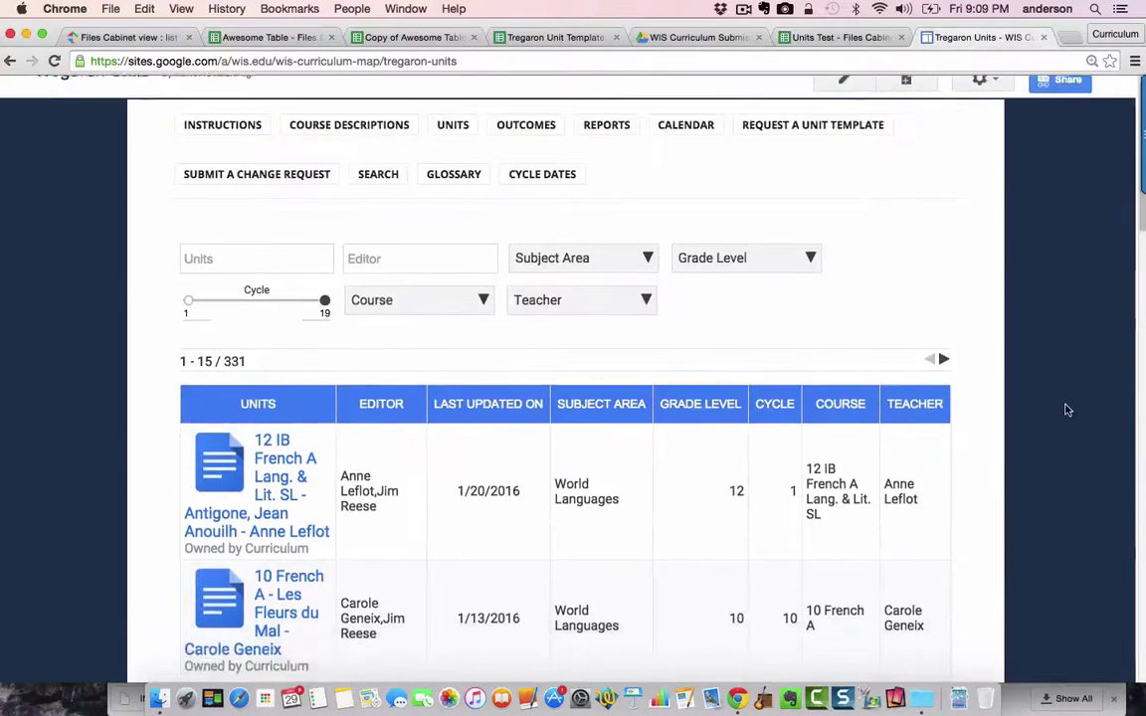
pyautogui.scroll(-1, 1065, 409)
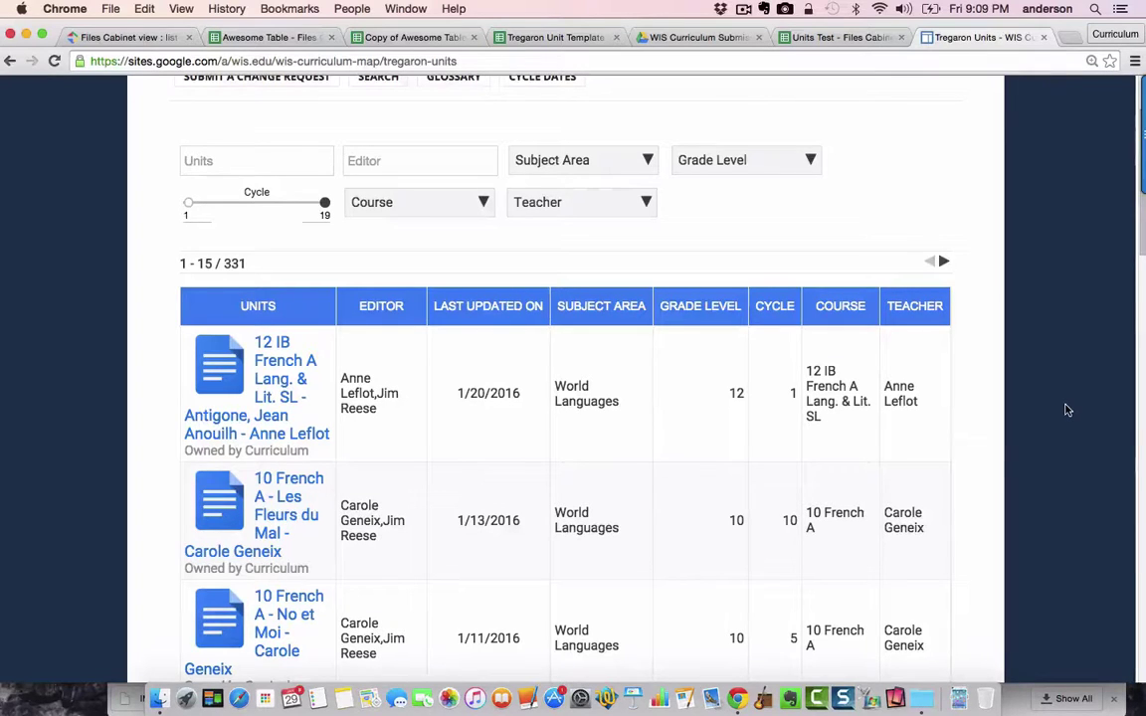
pyautogui.click(481, 200)
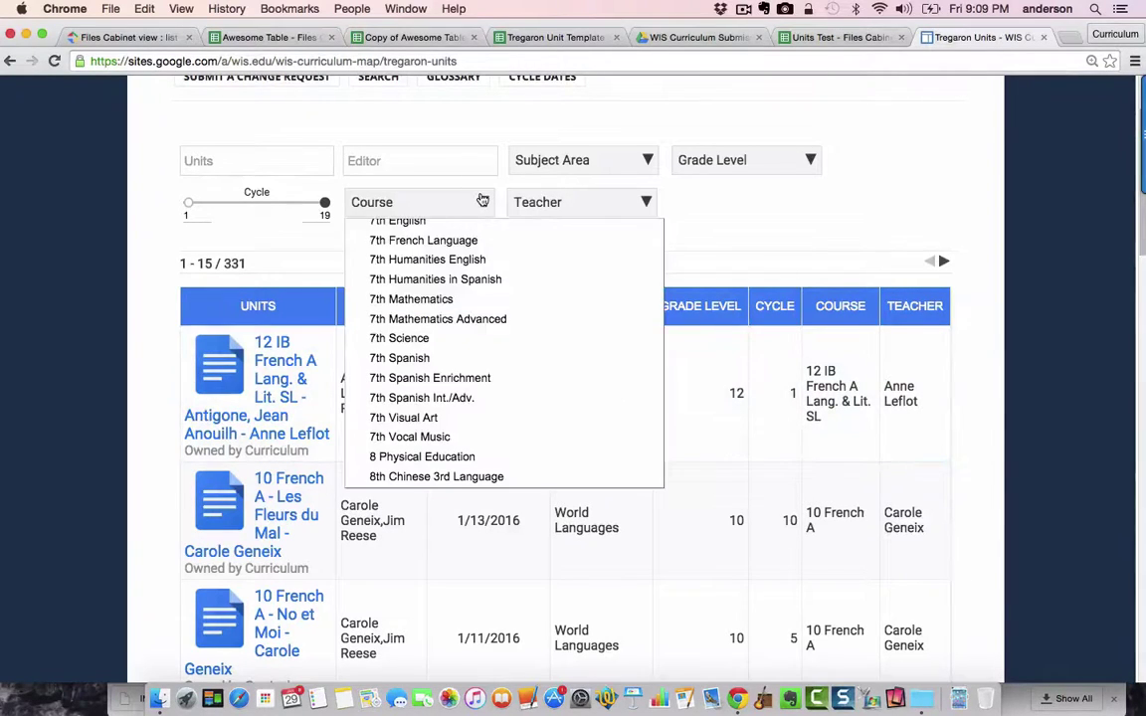
pyautogui.click(438, 298)
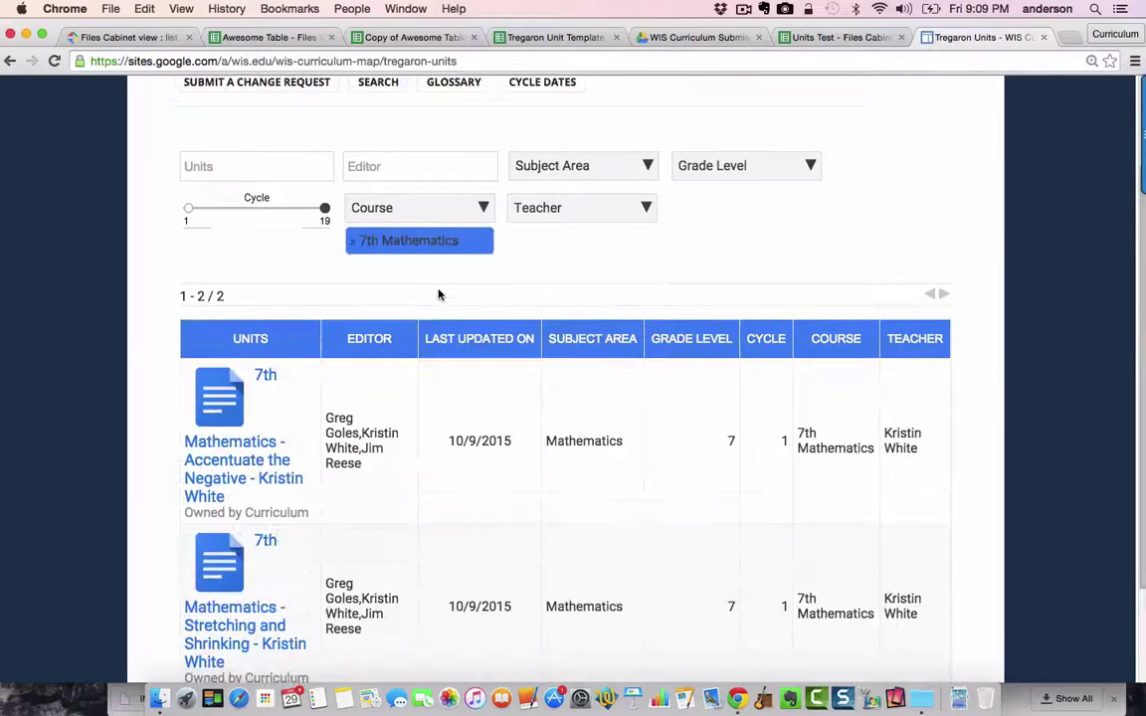
pyautogui.scroll(-3, 438, 295)
pyautogui.scroll(4, 439, 294)
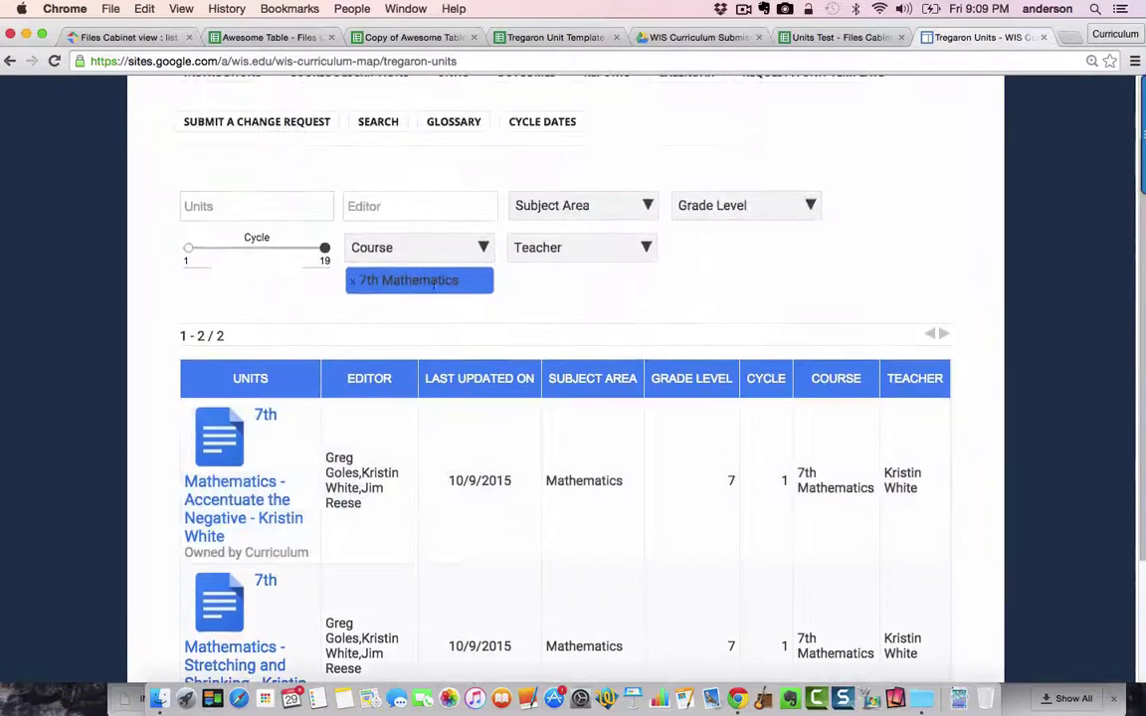
pyautogui.click(347, 281)
# Filter the units to a single teacher, then clear the teacher filter.
pyautogui.click(644, 248)
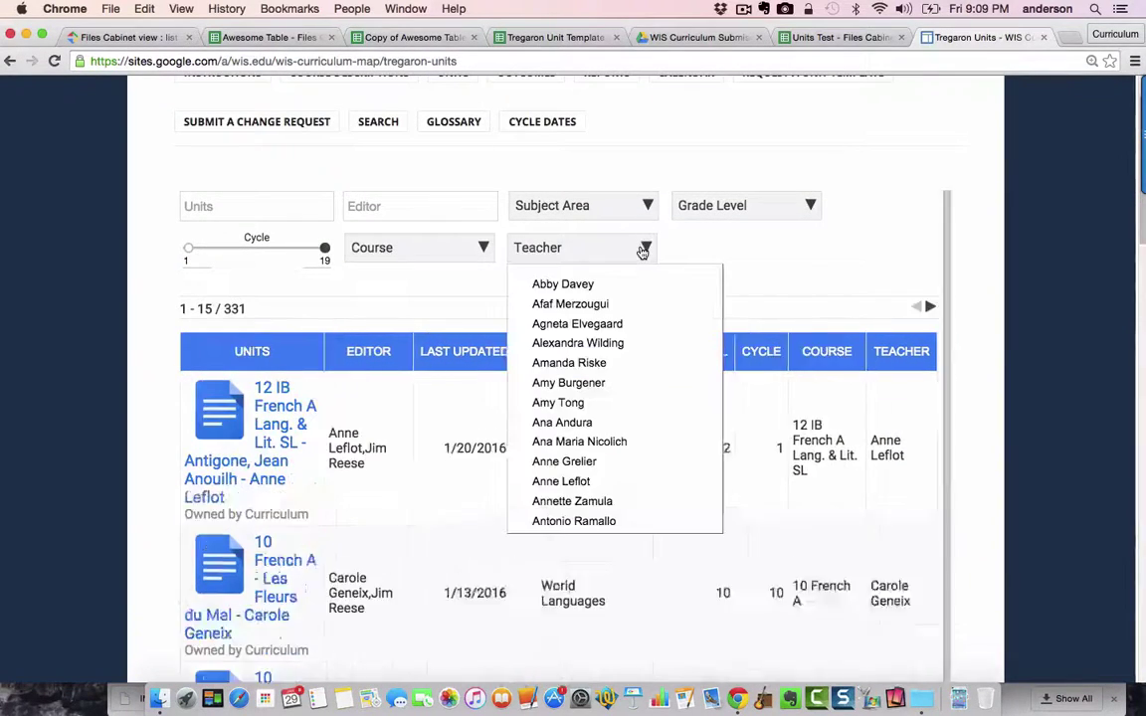
pyautogui.click(561, 480)
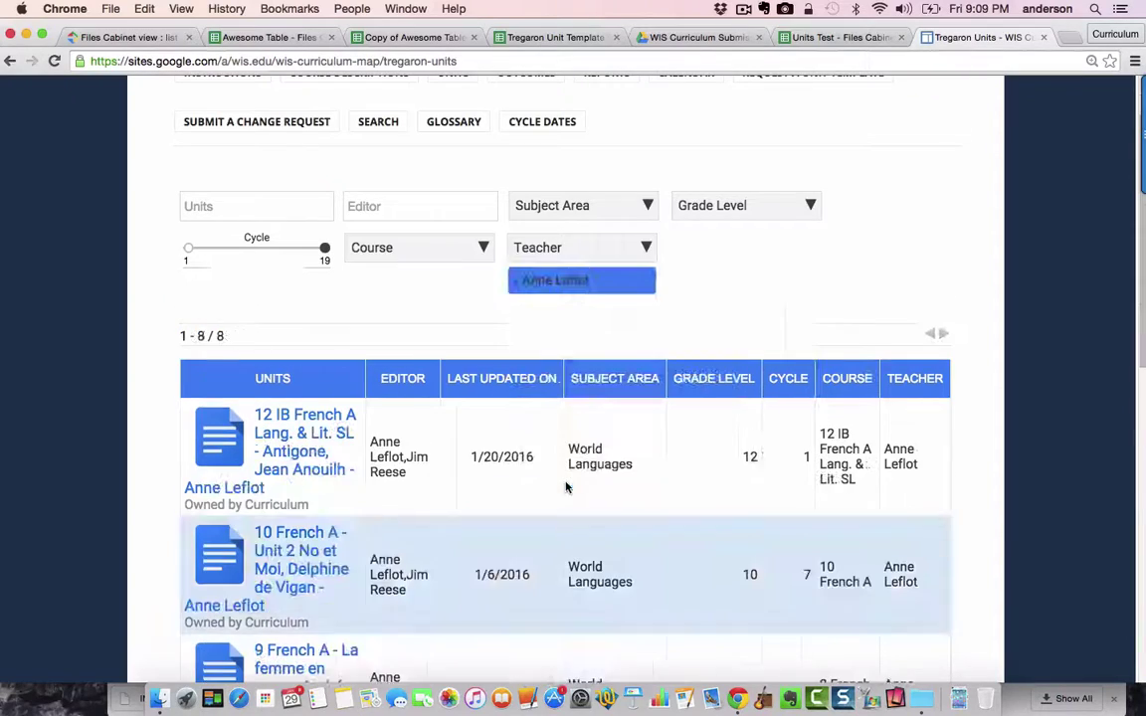
pyautogui.scroll(-3, 565, 487)
pyautogui.scroll(-2, 565, 487)
pyautogui.scroll(6, 565, 488)
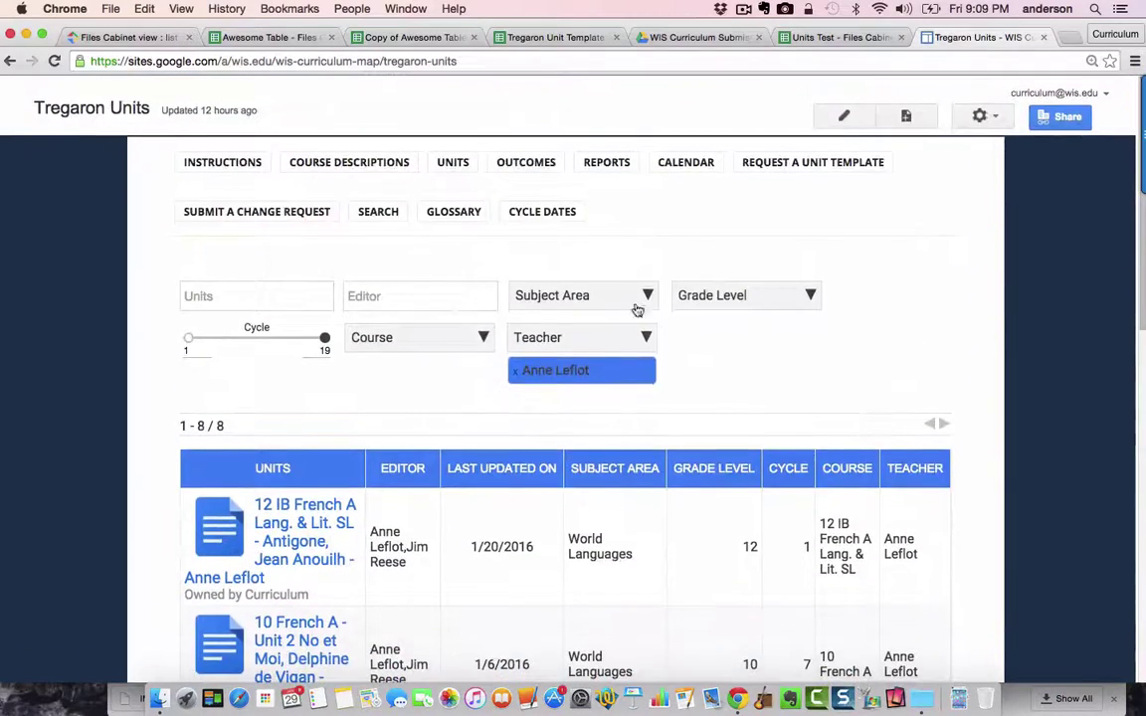
pyautogui.click(515, 375)
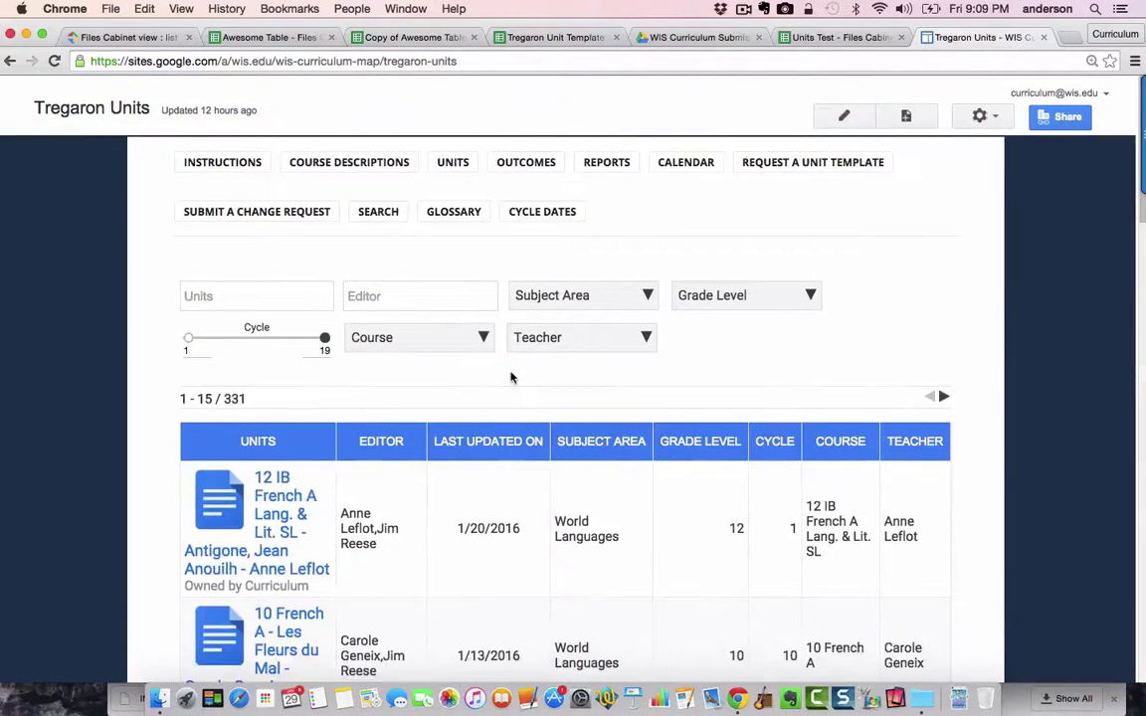
# Filter by the World Languages subject area, then clear it so all 331 units show.
pyautogui.click(648, 298)
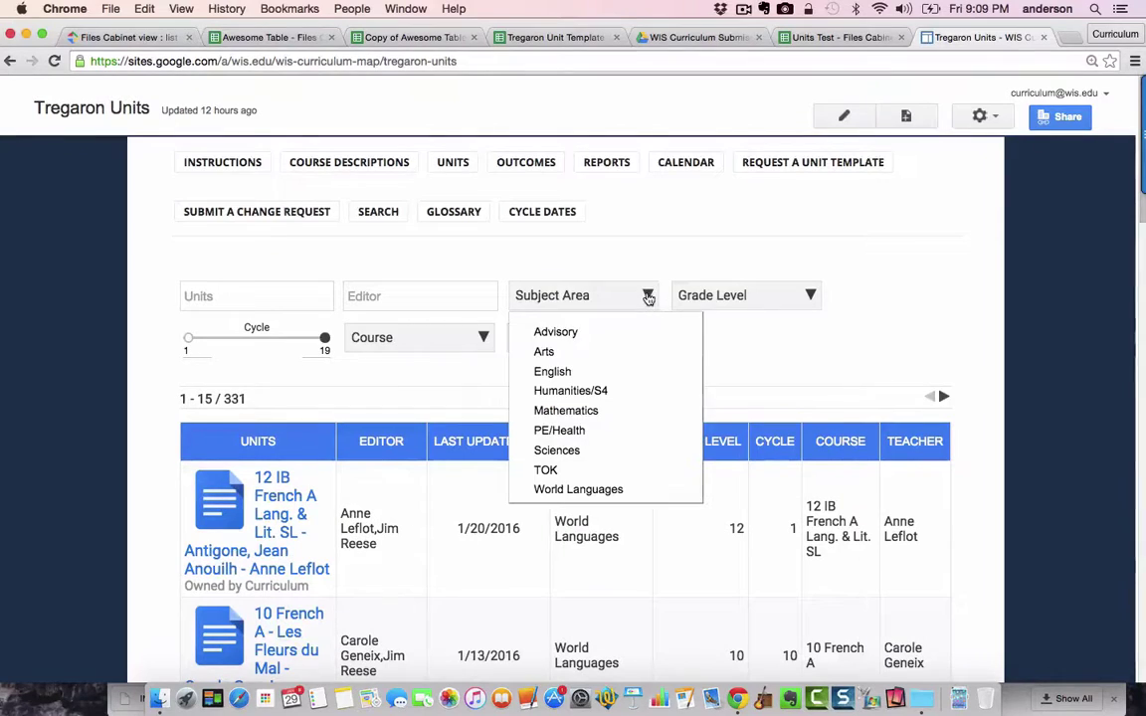
pyautogui.click(582, 488)
pyautogui.scroll(-5, 582, 488)
pyautogui.scroll(5, 582, 489)
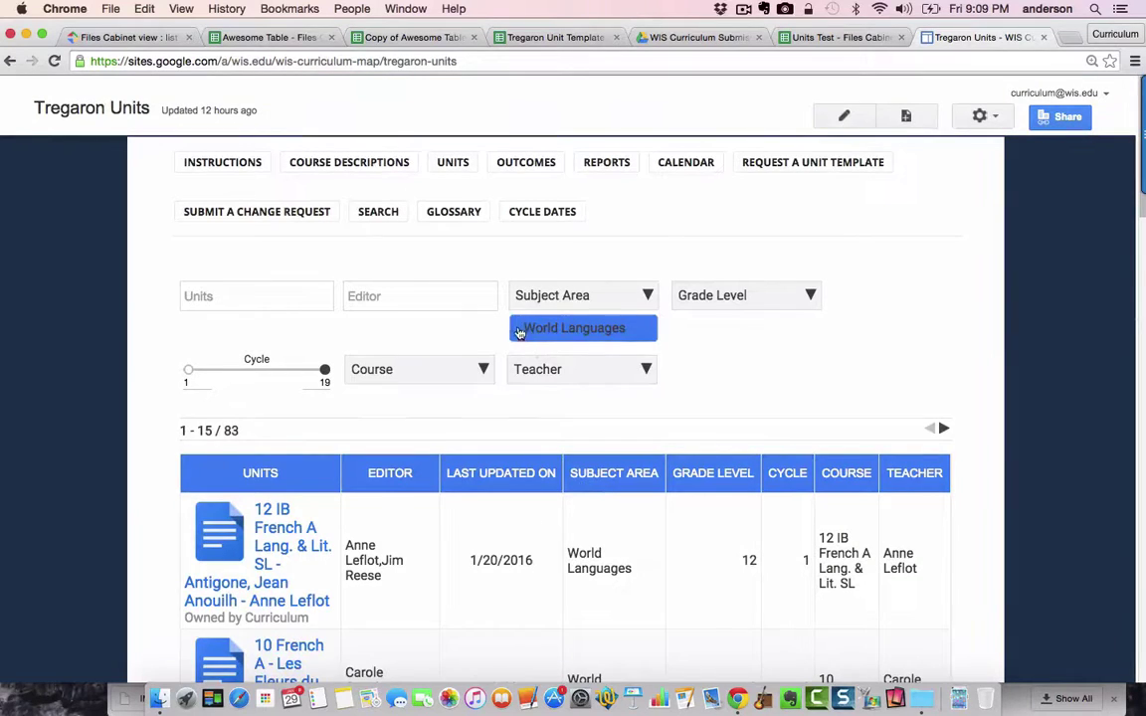
pyautogui.click(516, 329)
pyautogui.click(215, 289)
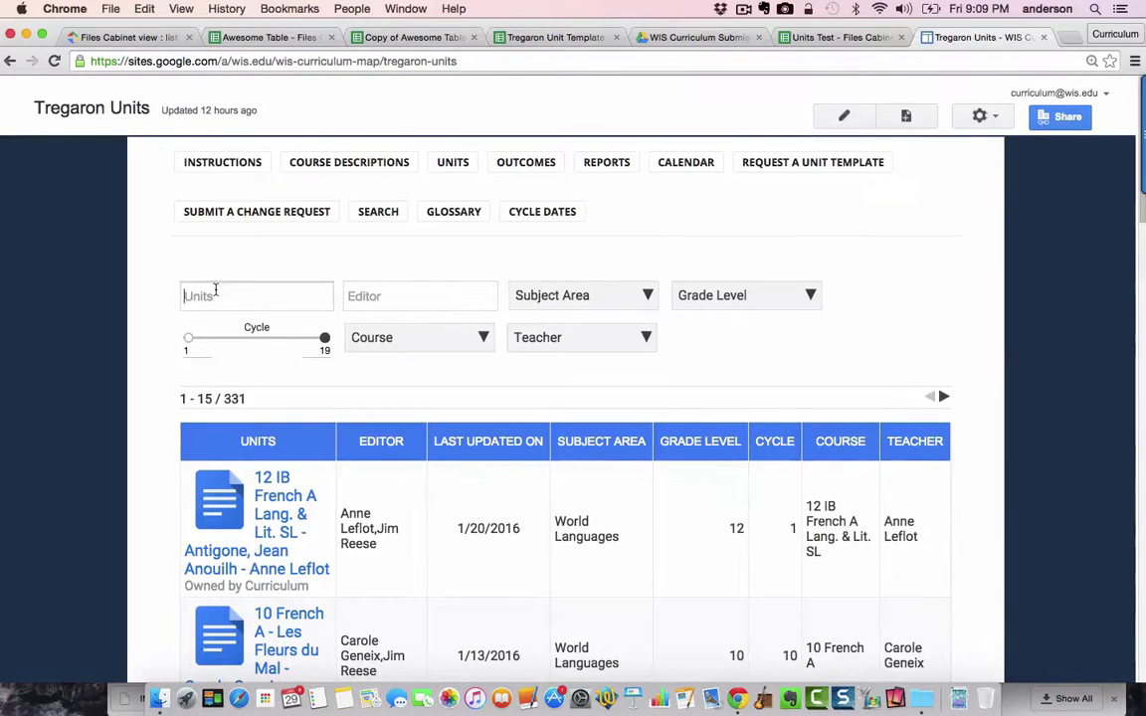
# Search the units for 'othello' to find the 12 IB English A Lit. SL Othello unit.
pyautogui.write('othello')
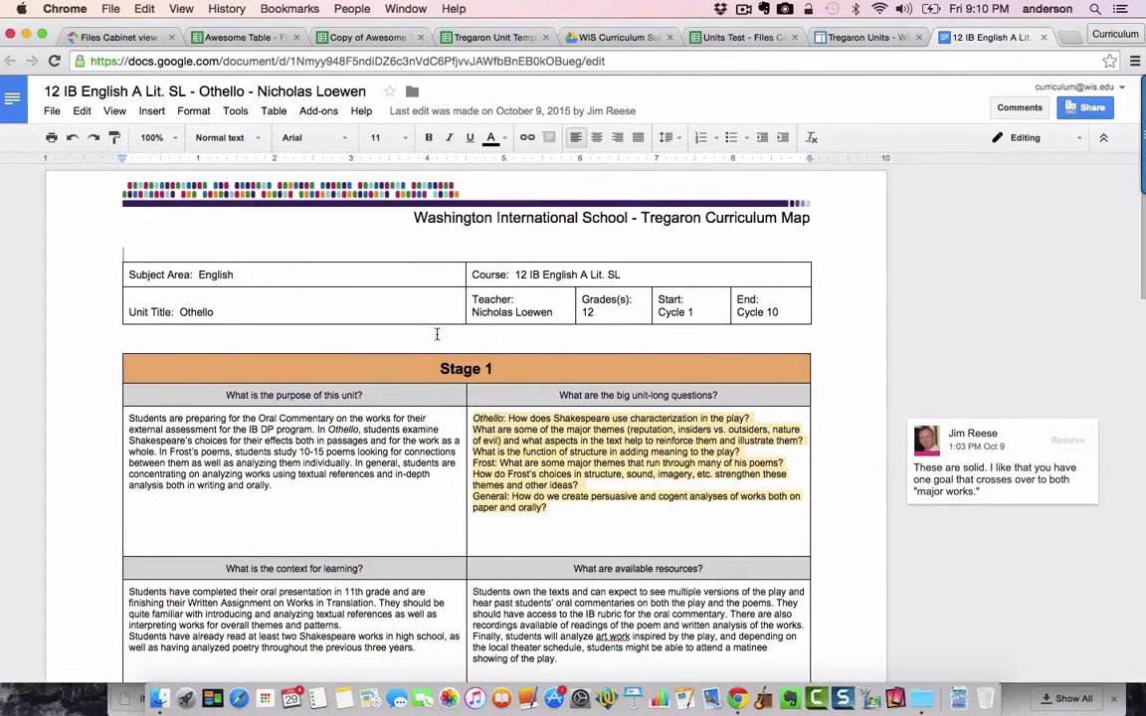
# Read the Othello unit plan from Stage 1 to Stage 4, then go back to Tregaron Units.
pyautogui.scroll(-5, 489, 431)
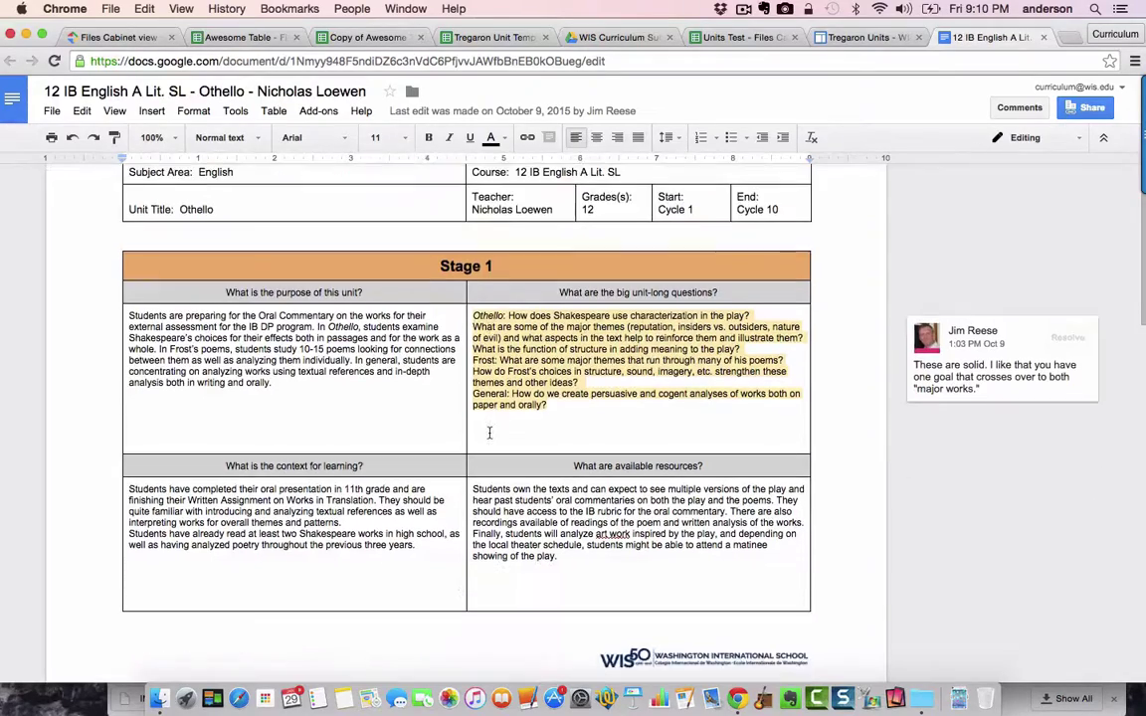
pyautogui.scroll(-6, 488, 432)
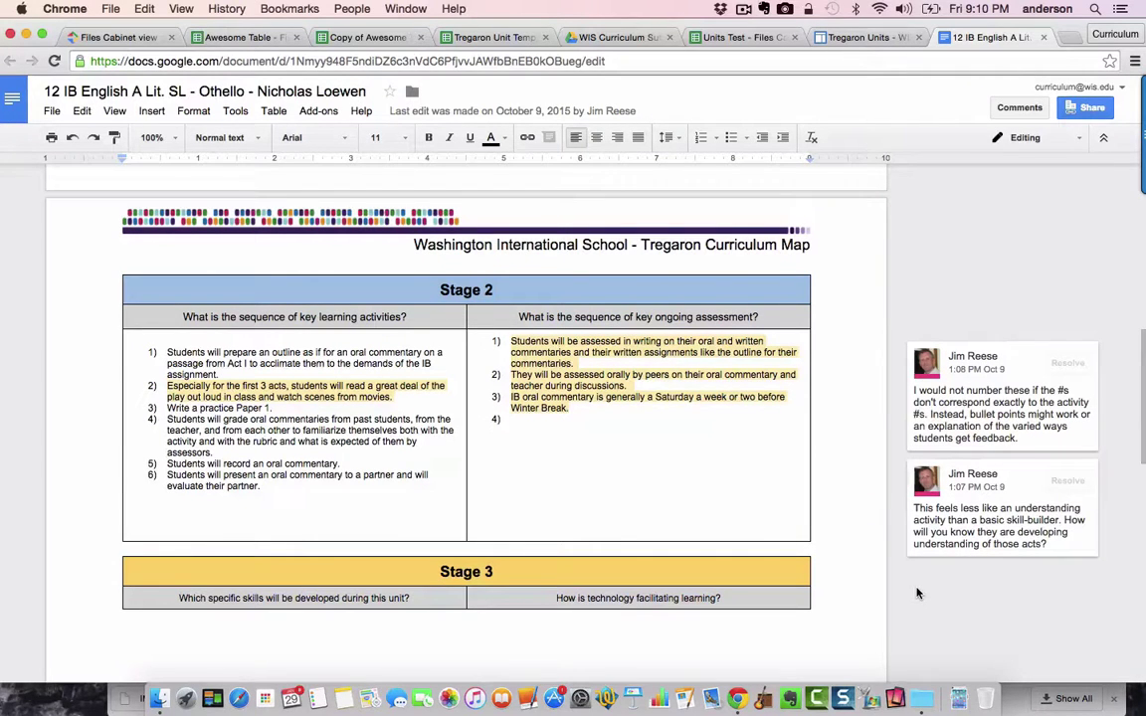
pyautogui.scroll(-15, 598, 429)
pyautogui.scroll(-3, 597, 430)
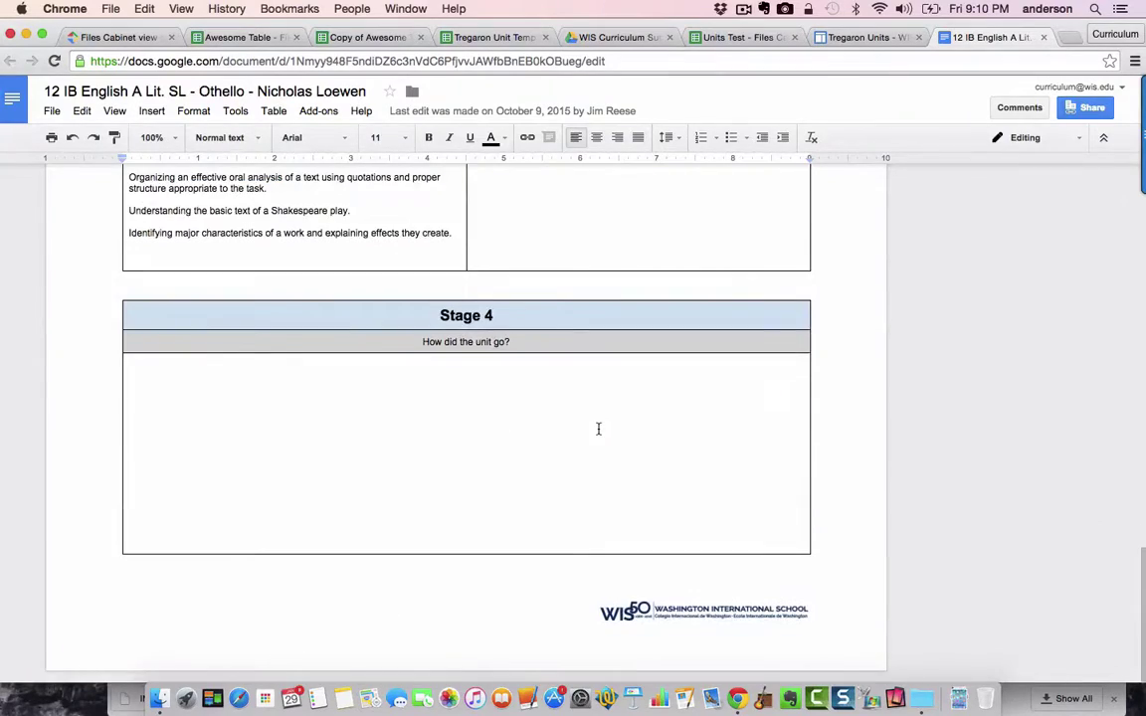
pyautogui.scroll(20, 598, 429)
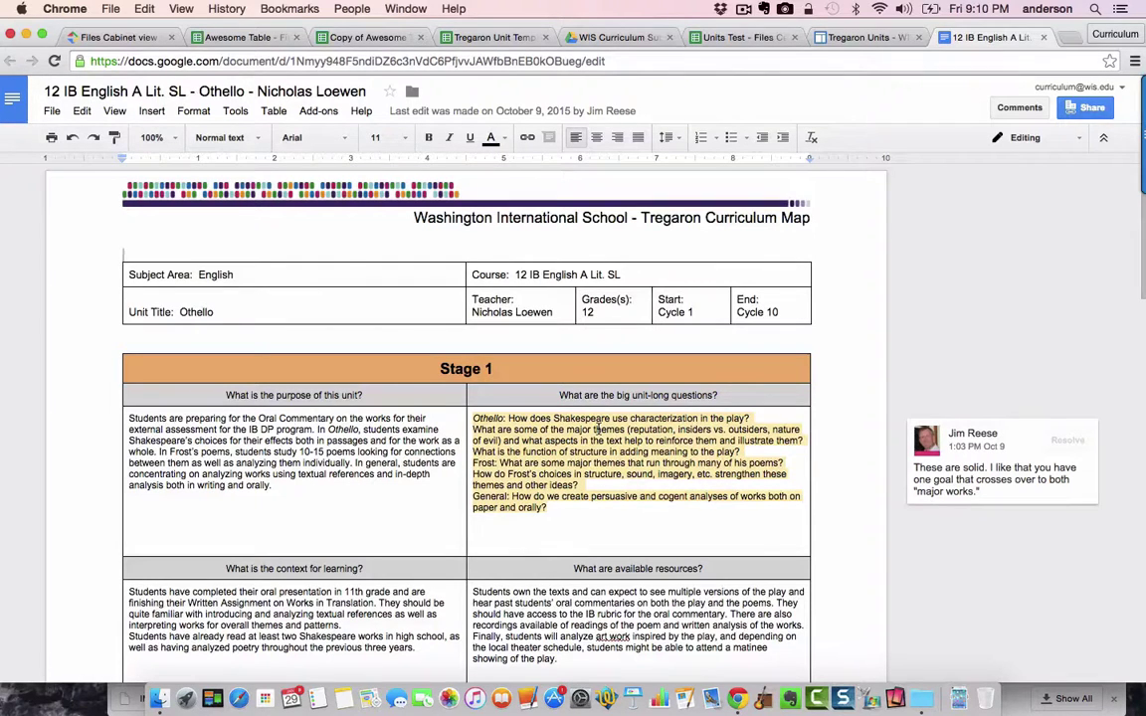
pyautogui.click(867, 38)
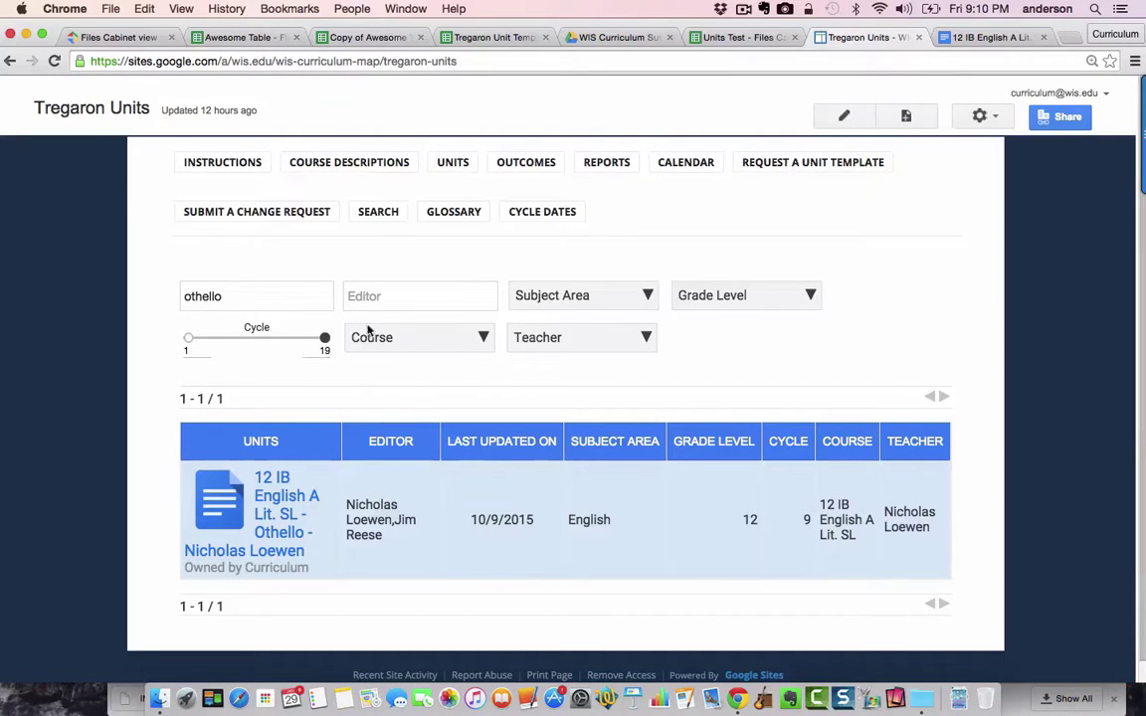
# Clear the 'othello' unit search and narrow the Cycle filter to 8–10.
pyautogui.moveTo(229, 296); pyautogui.dragTo(161, 287)
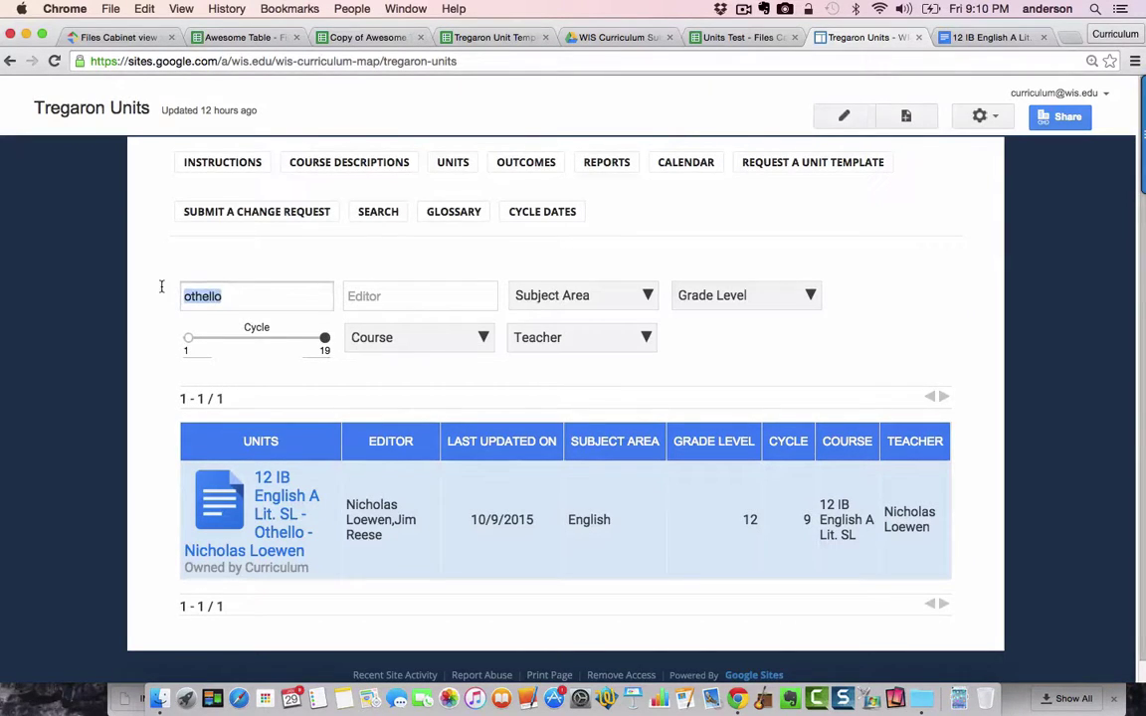
pyautogui.press('BackSpace')
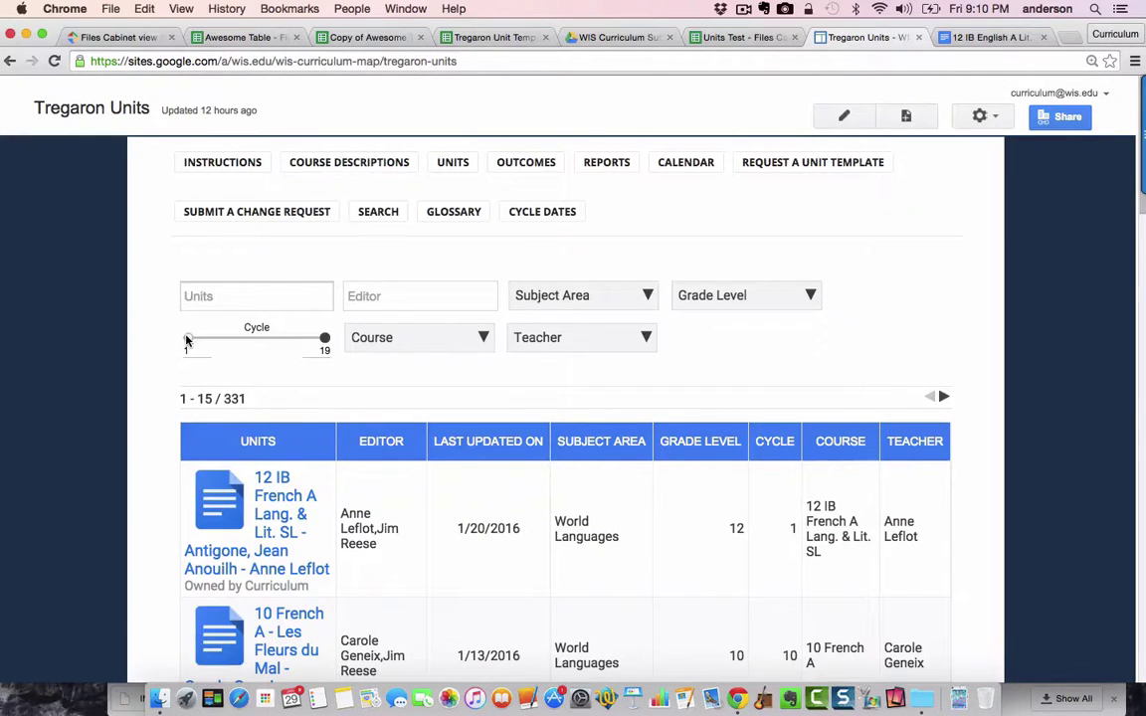
pyautogui.click(186, 339)
pyautogui.moveTo(186, 339); pyautogui.dragTo(241, 340)
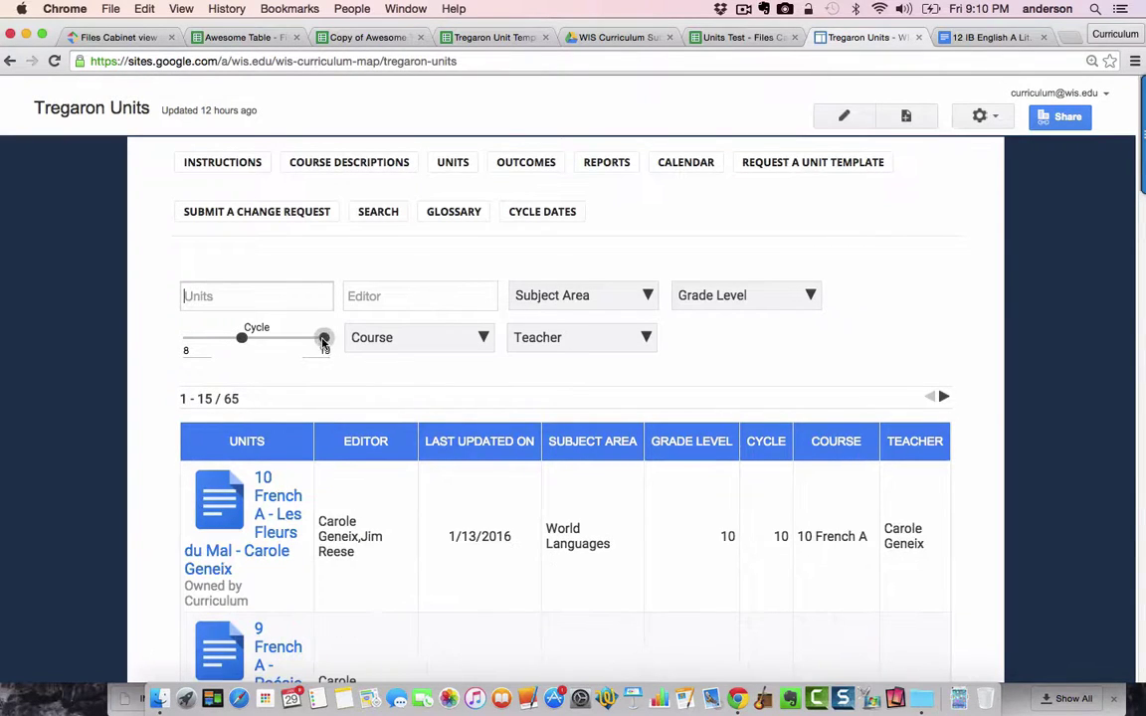
pyautogui.moveTo(323, 340); pyautogui.dragTo(263, 338)
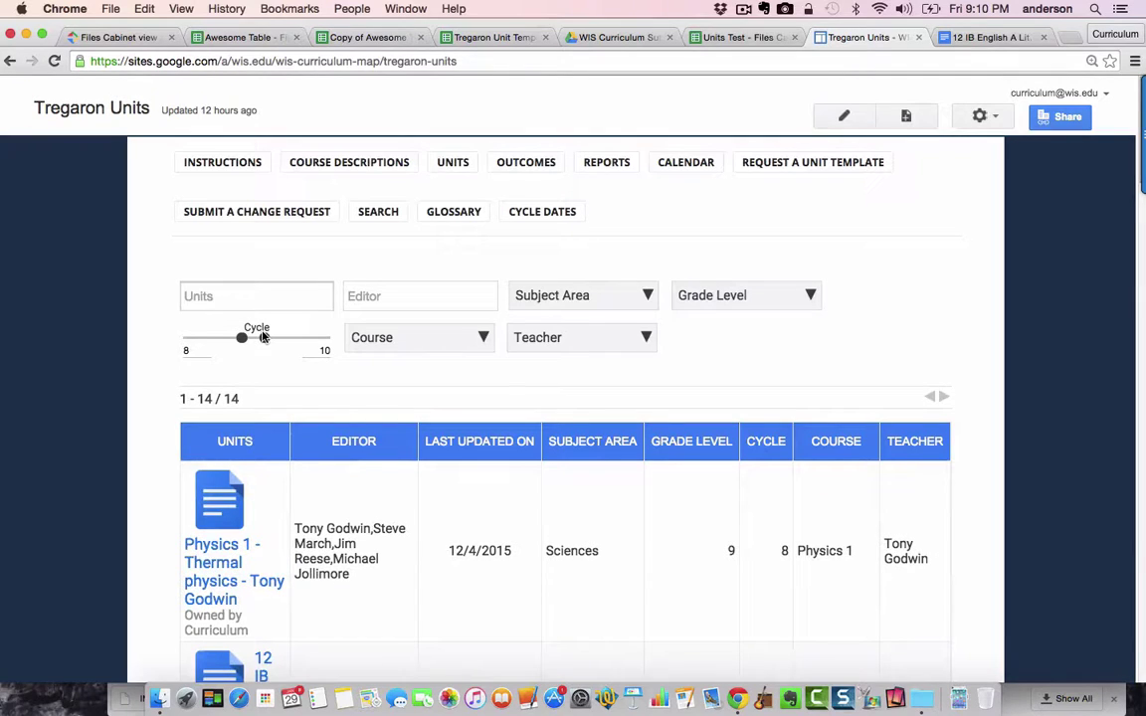
# Review the cycle 8–10 results, then move the starting cycle back to 1.
pyautogui.scroll(-2, 383, 507)
pyautogui.scroll(-15, 383, 507)
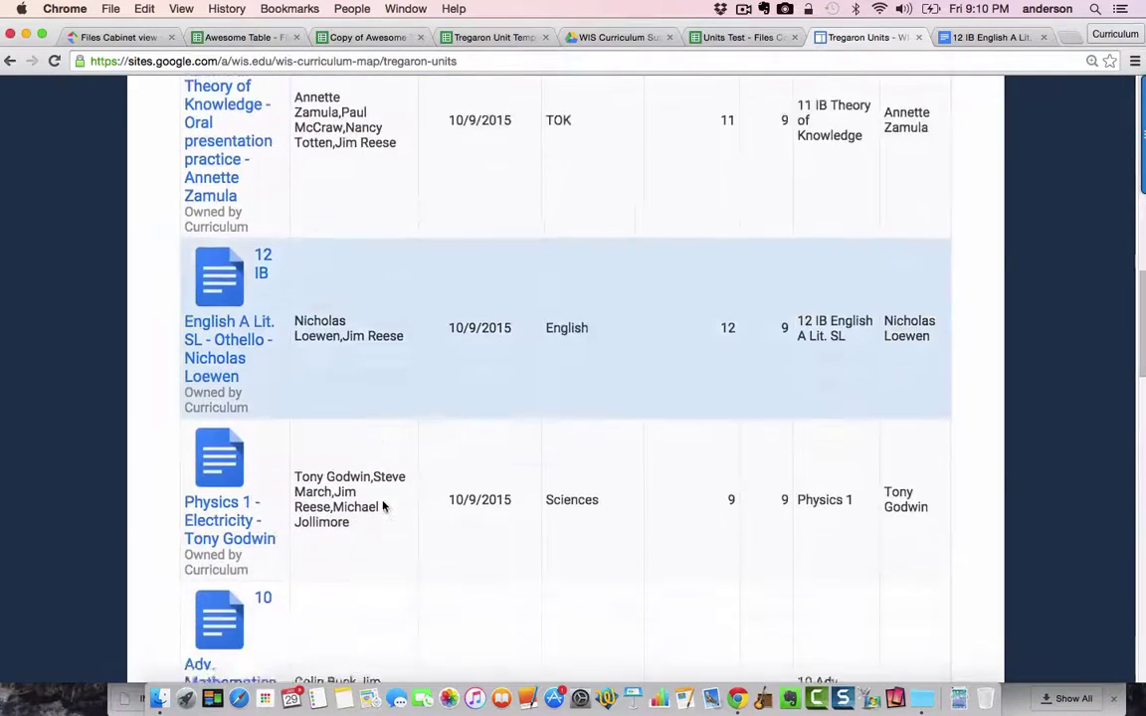
pyautogui.scroll(-10, 383, 508)
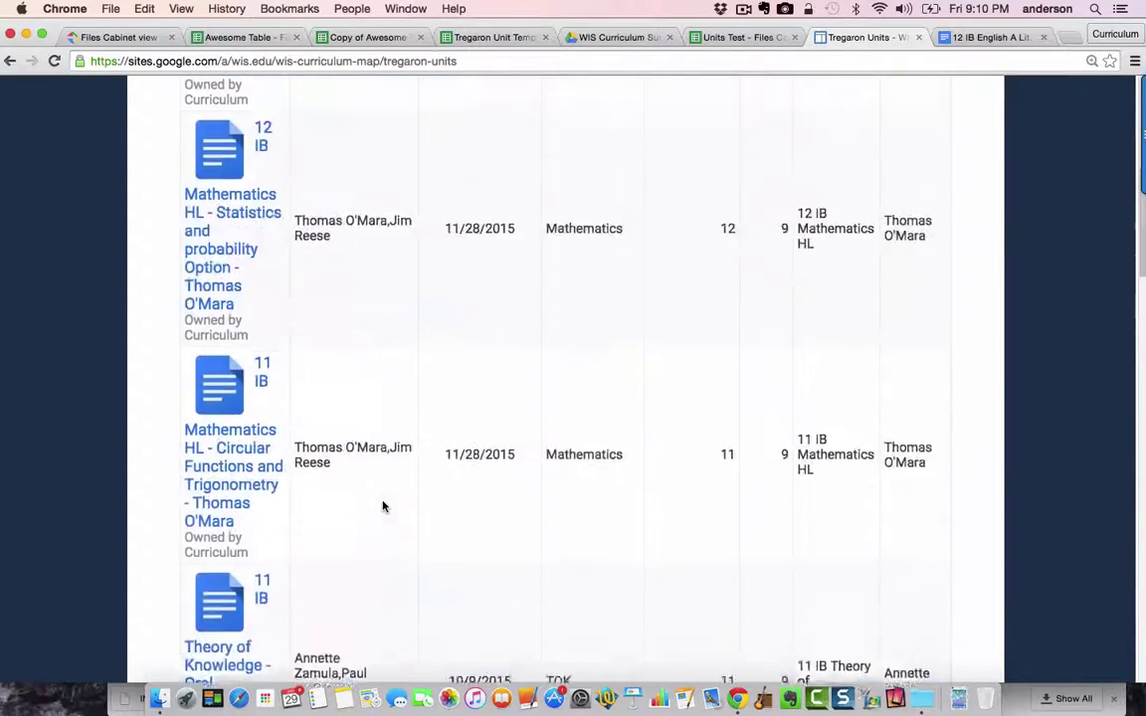
pyautogui.scroll(8, 383, 507)
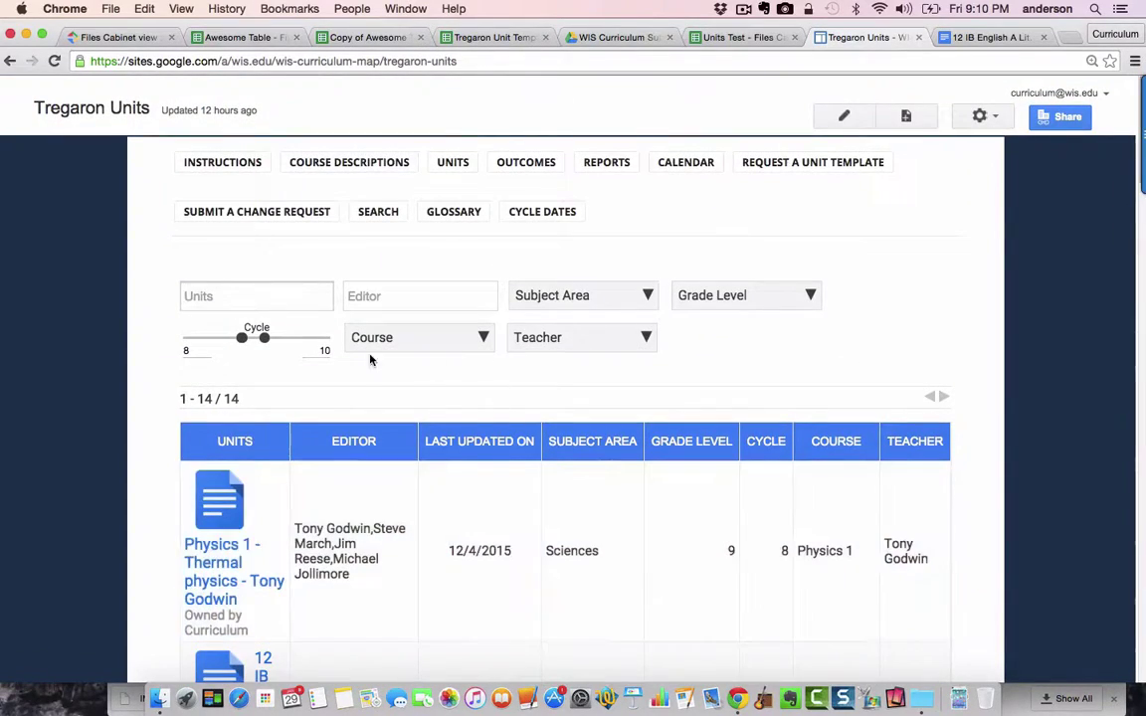
pyautogui.moveTo(244, 337); pyautogui.dragTo(340, 343)
# Scroll through the unfiltered list of 331 units and back to the top.
pyautogui.scroll(-3, 341, 346)
pyautogui.scroll(-2, 342, 346)
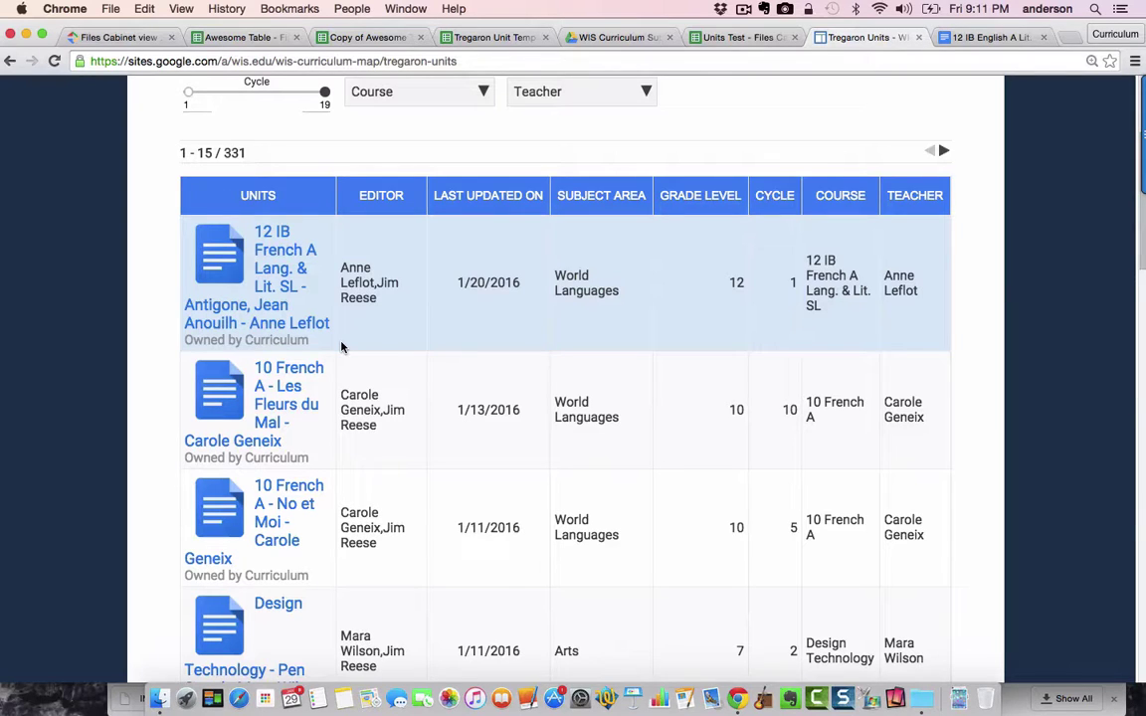
pyautogui.scroll(5, 411, 414)
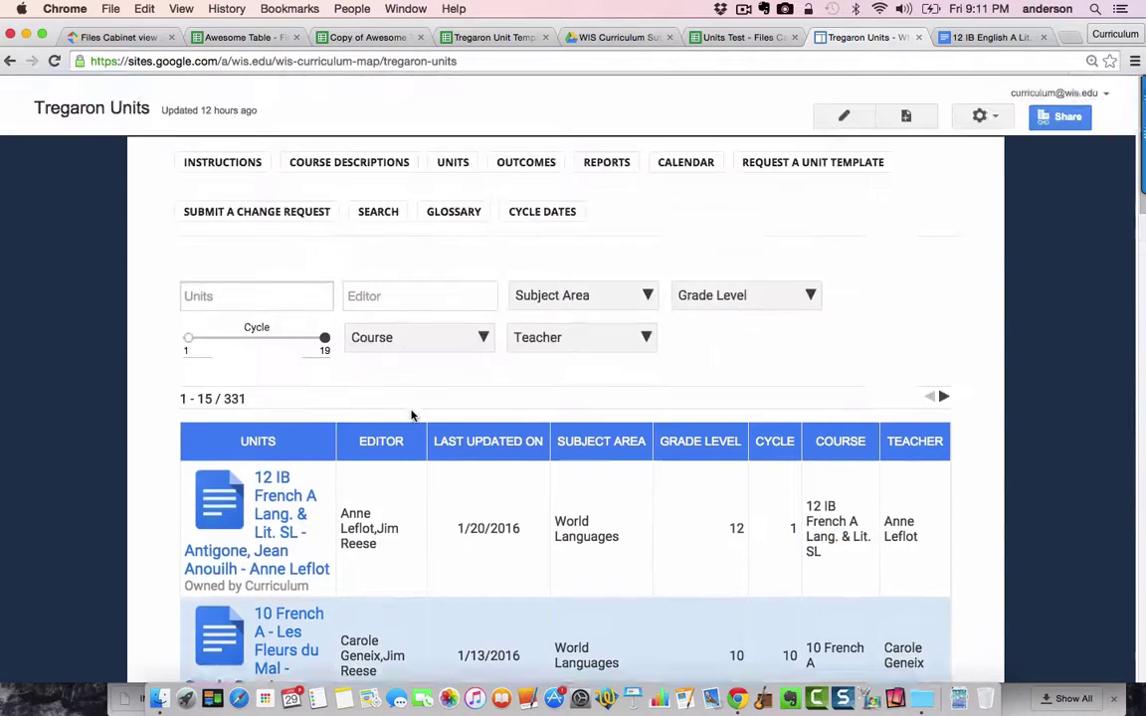